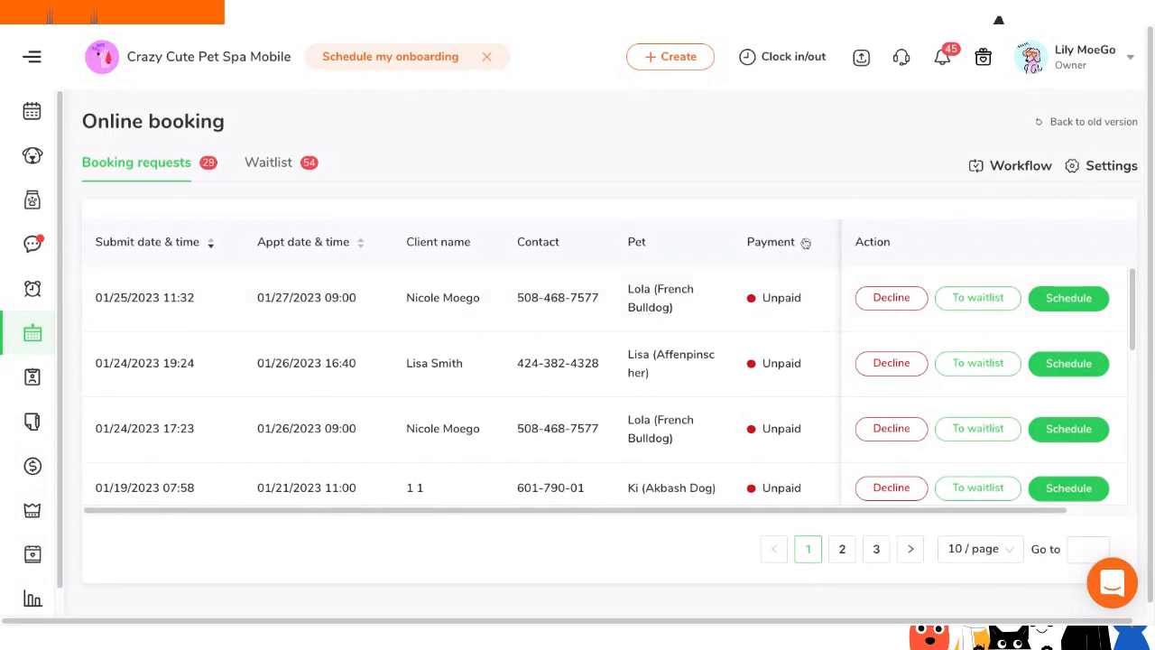
- View the waitlist of online bookings and return to the booking requests
left_click(268, 163)
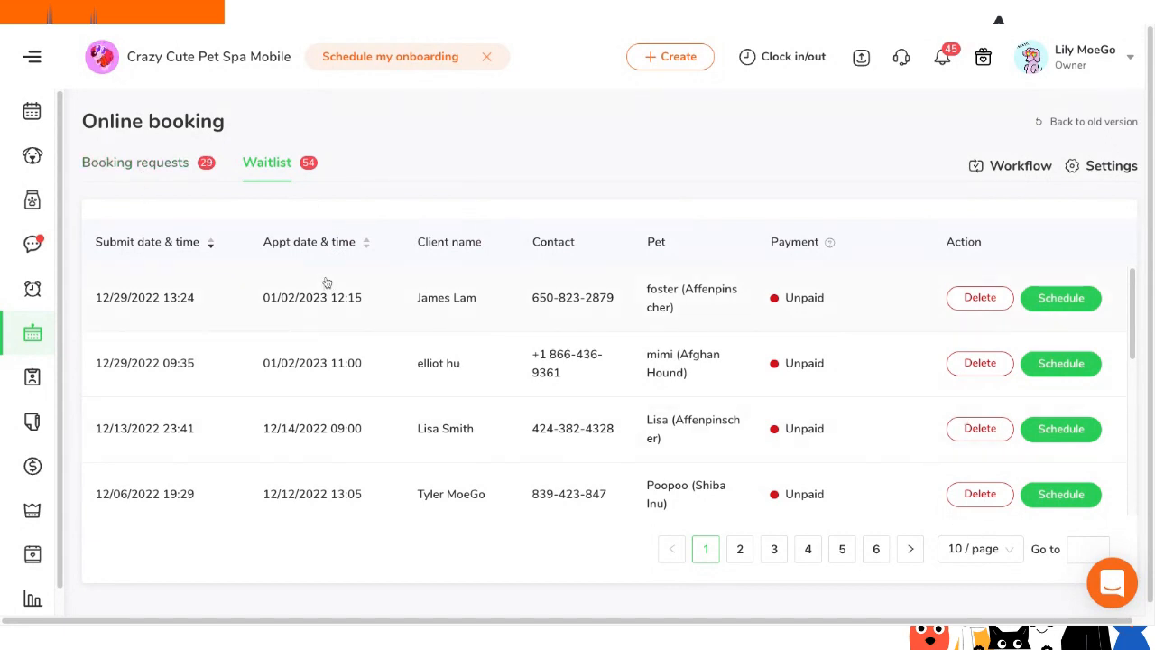
left_click(160, 168)
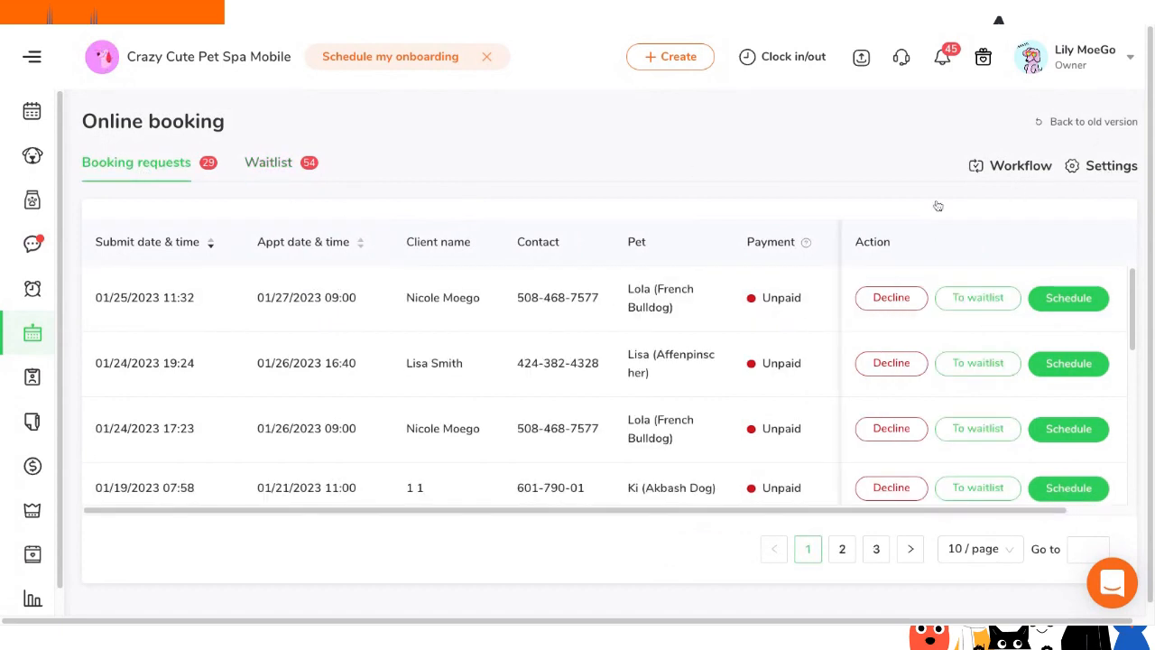
- Open the online booking settings and look through the landing page options from business profile to gallery
left_click(1106, 168)
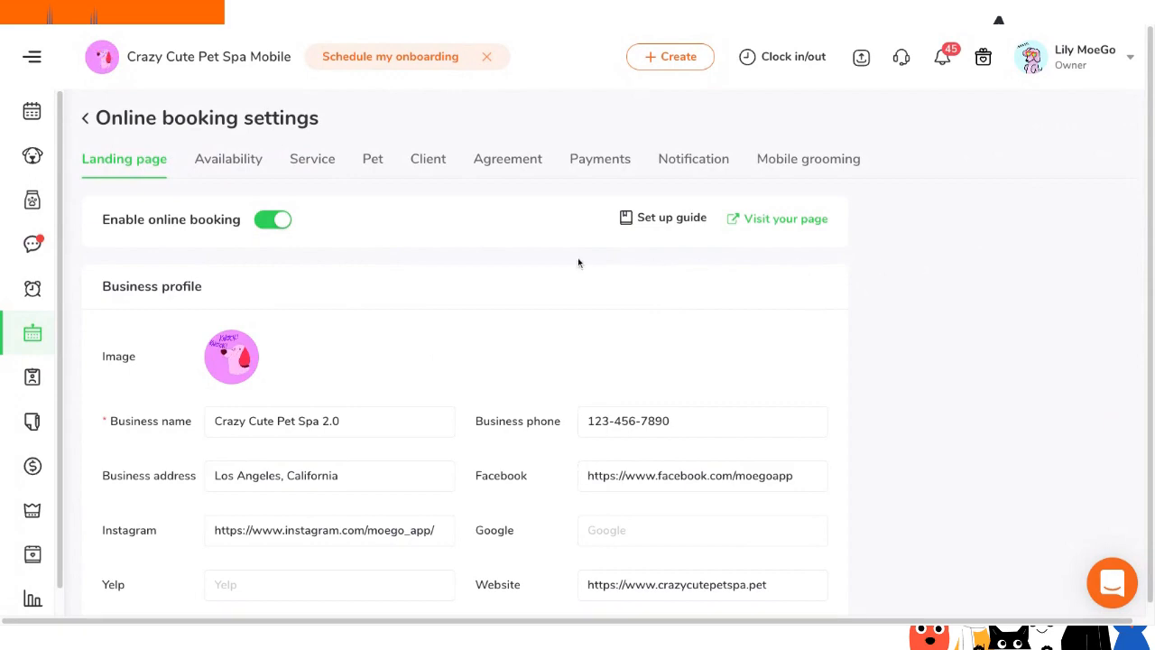
scroll(402, 240, "down", 1)
scroll(404, 245, "down", 5)
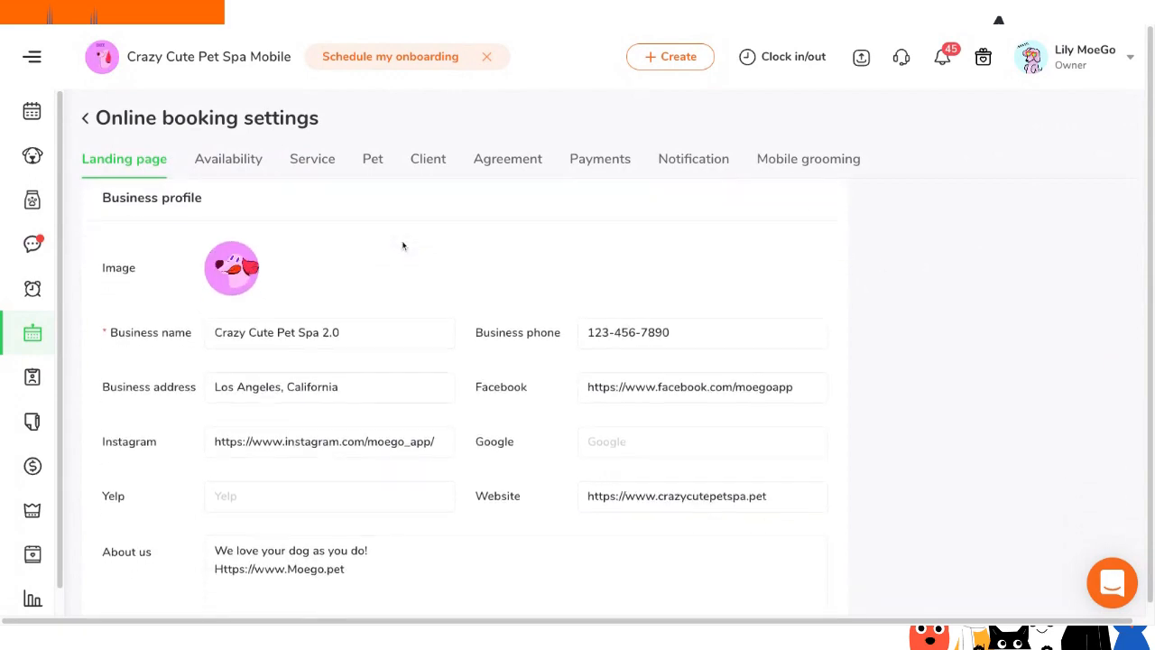
scroll(401, 244, "down", 8)
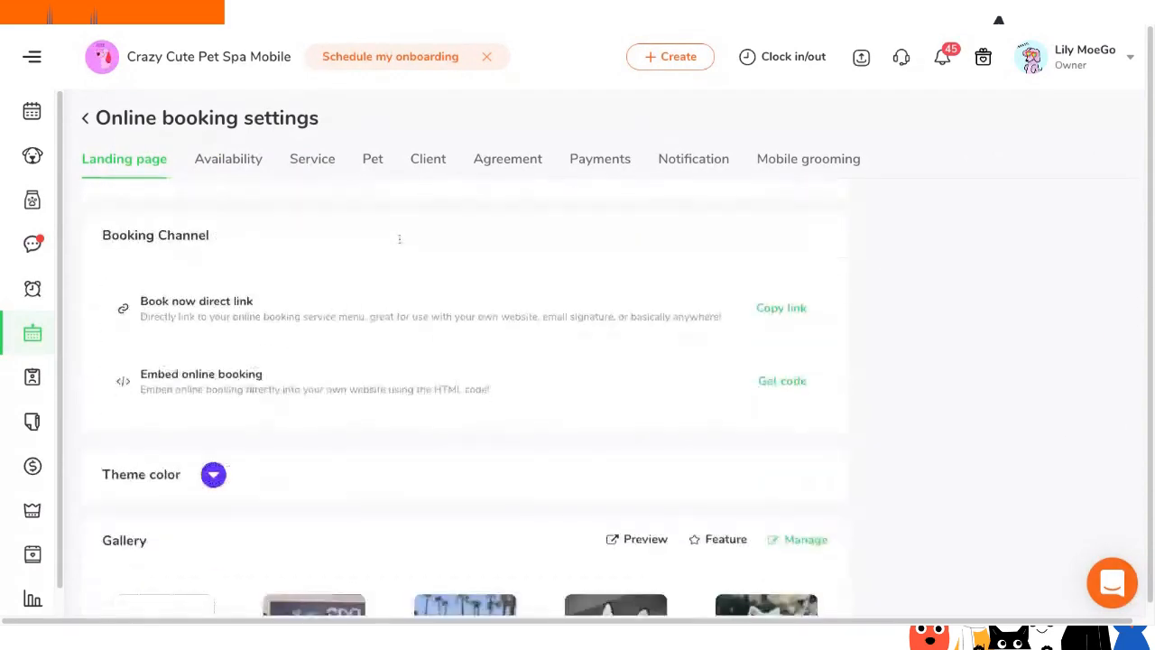
scroll(406, 243, "up", 15)
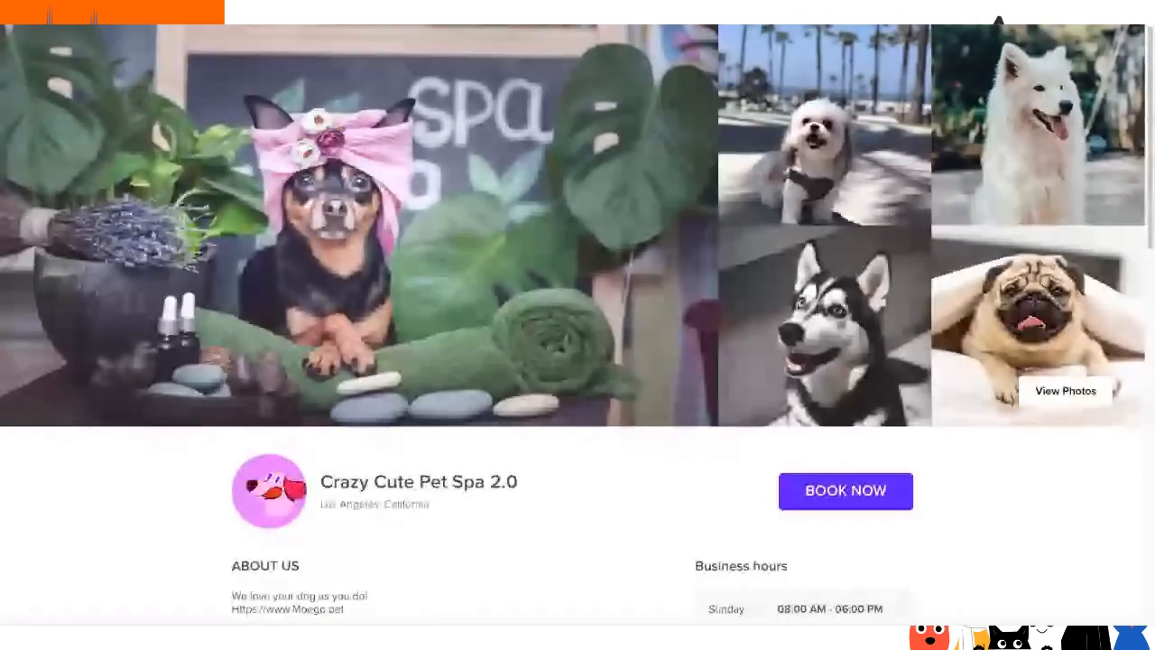
- Visit the public booking page and look over its photos, business description and business hours
scroll(606, 330, "down", 4)
scroll(595, 336, "up", 4)
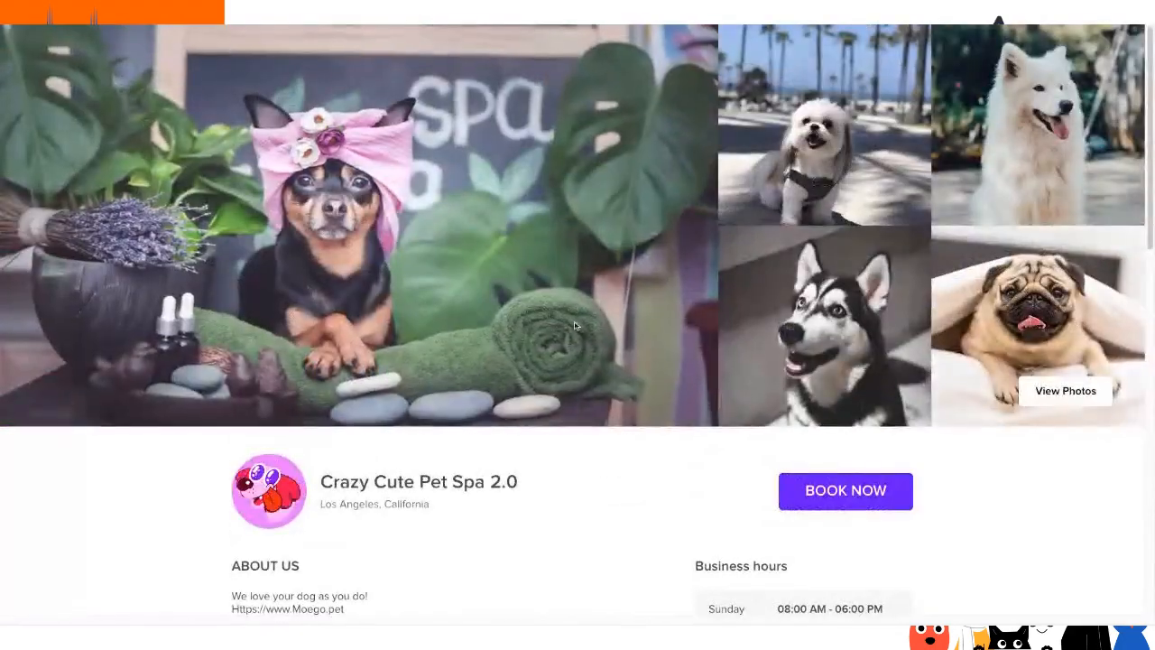
scroll(608, 442, "down", 1)
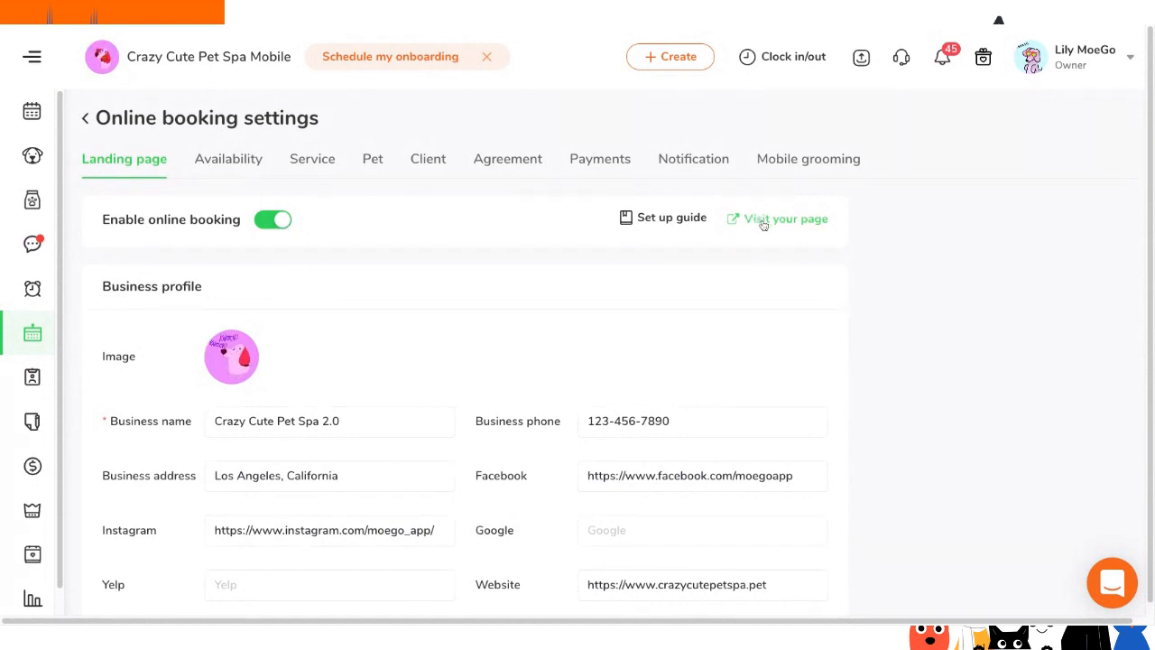
- Examine the landing page's business profile fields and the business hours set for each weekday
scroll(535, 302, "down", 1)
scroll(535, 301, "down", 2)
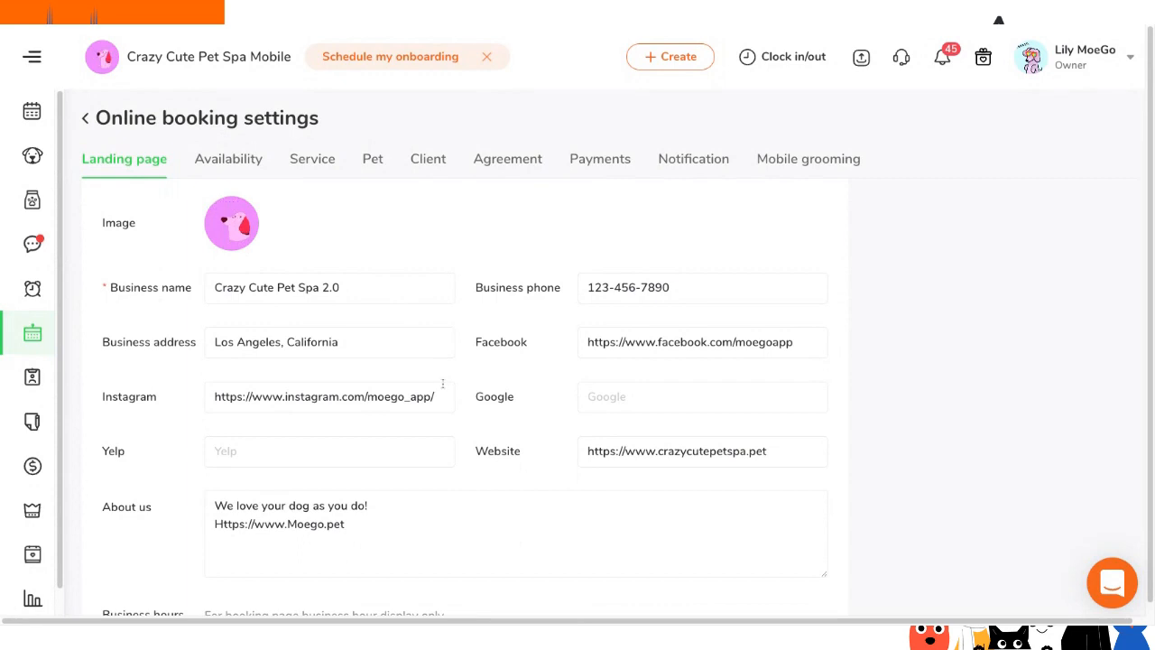
scroll(442, 379, "down", 3)
scroll(298, 364, "down", 2)
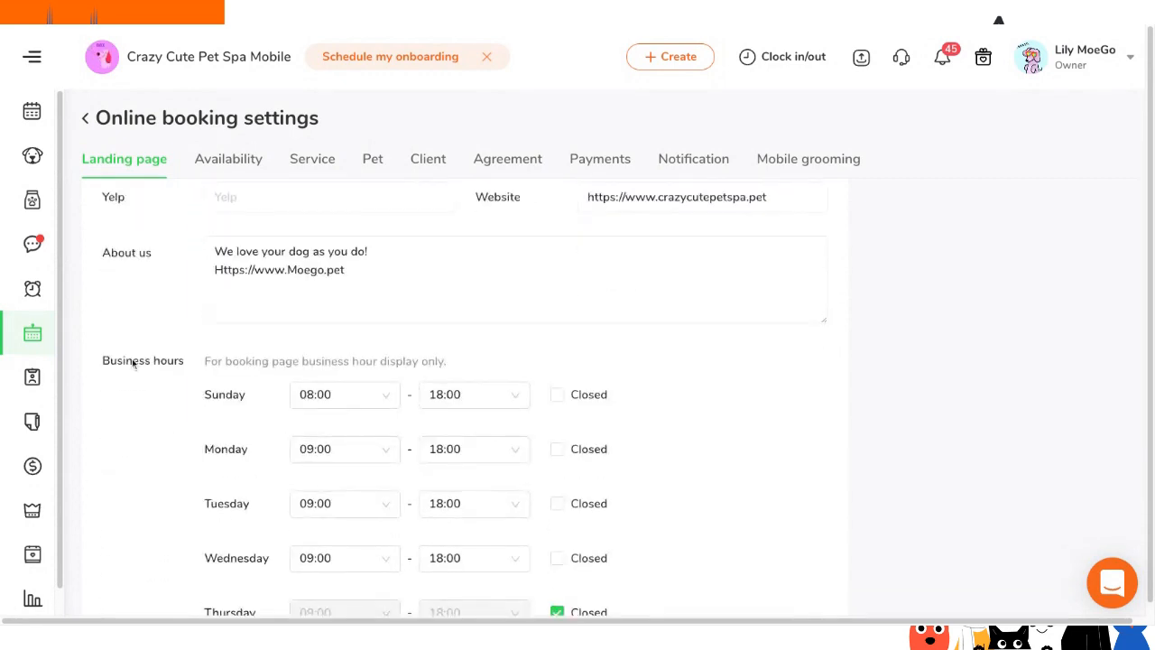
scroll(392, 312, "up", 2)
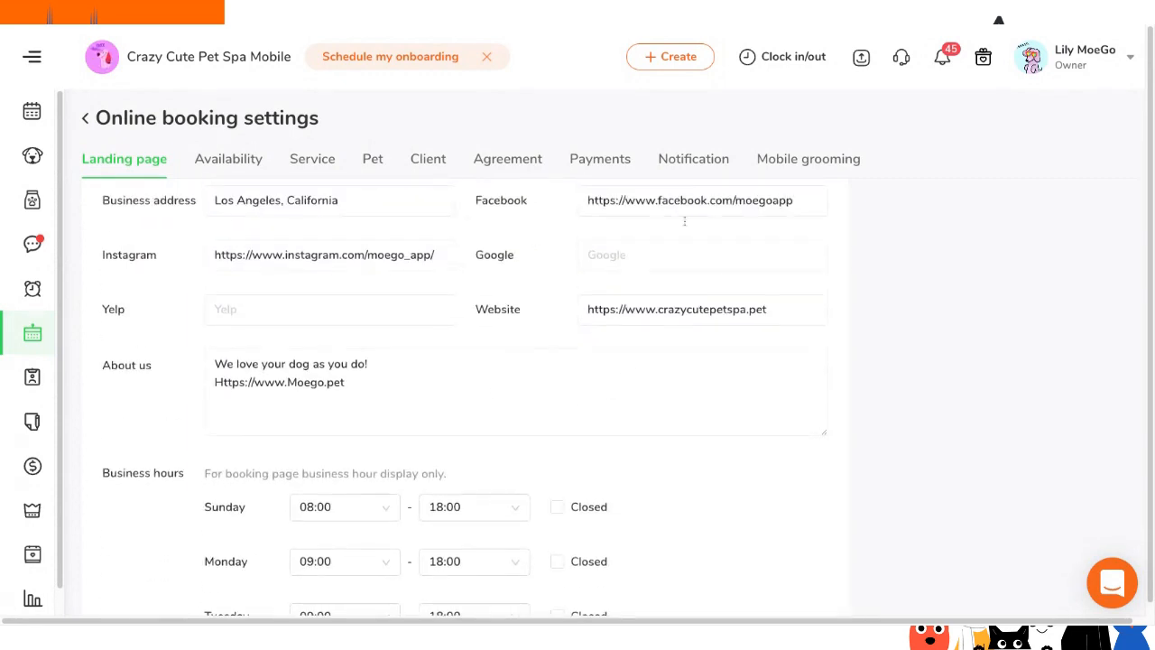
scroll(469, 395, "down", 4)
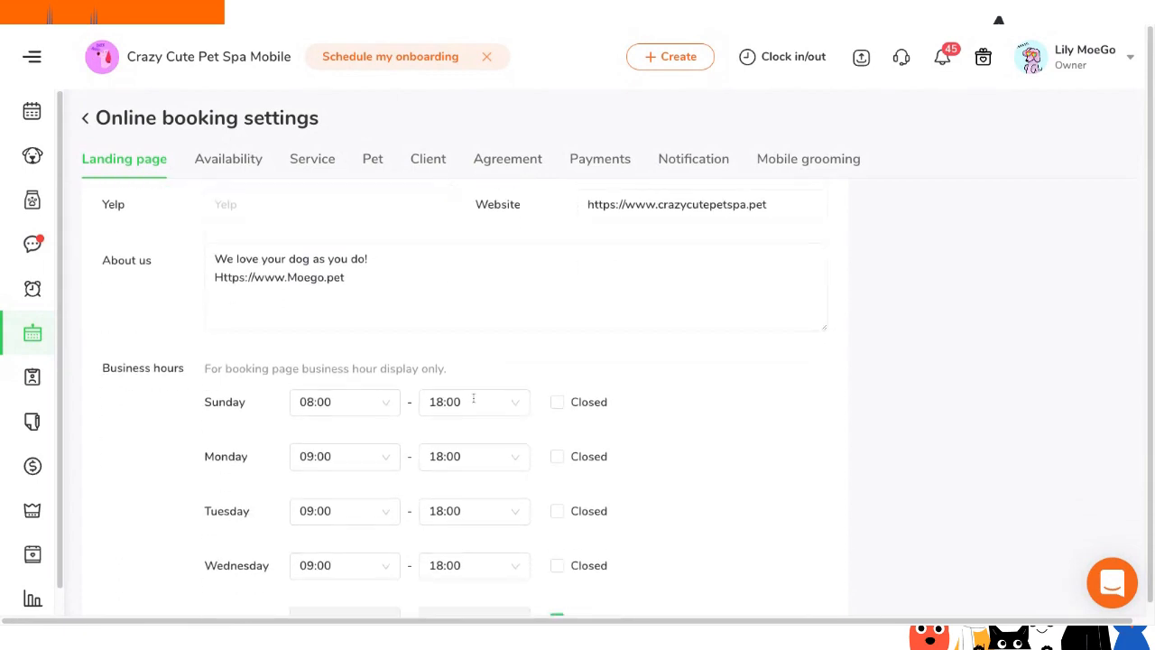
scroll(191, 235, "up", 1)
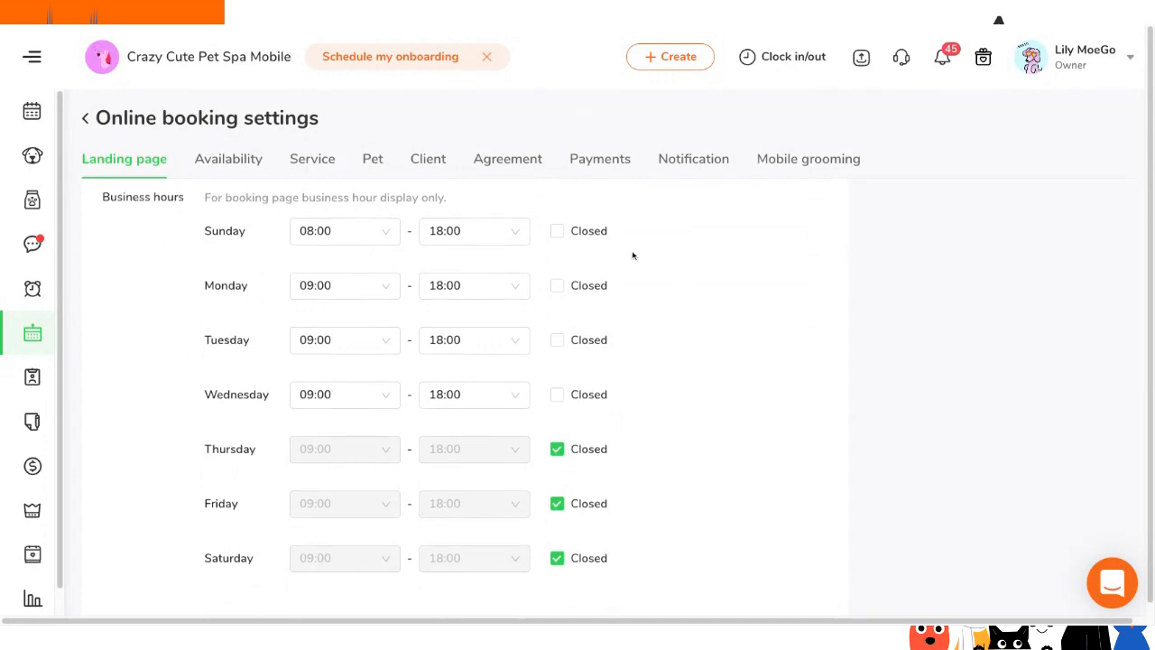
scroll(631, 252, "down", 1)
scroll(633, 256, "up", 1)
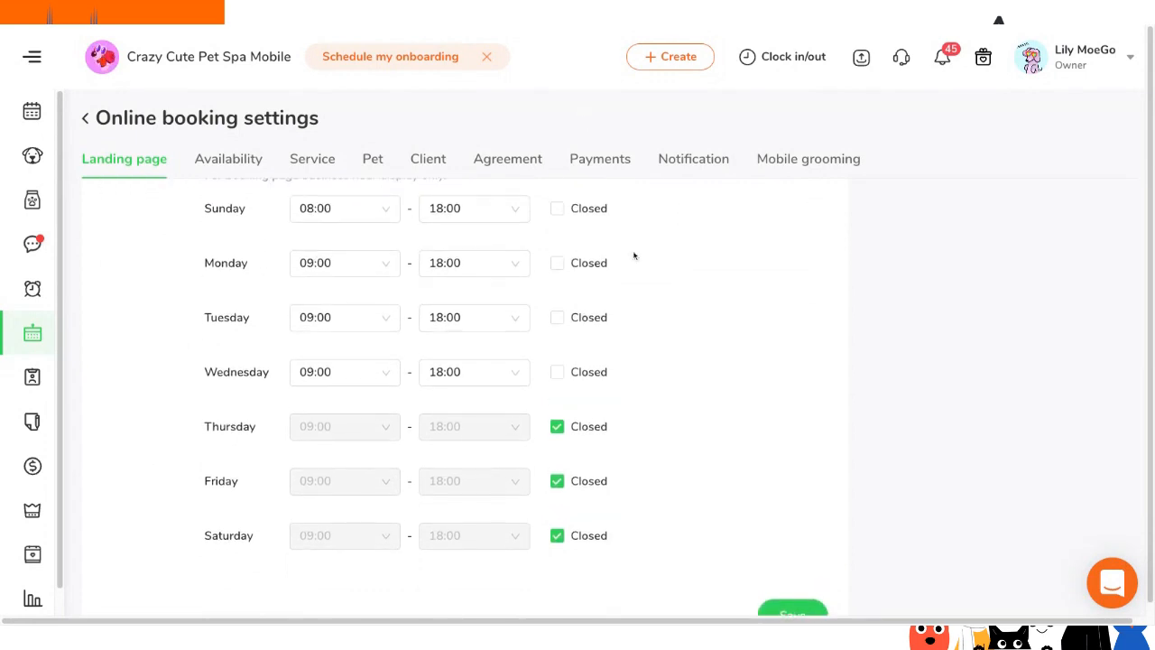
- Examine the landing page's welcome description, booking channels, theme color and photo gallery
scroll(633, 256, "down", 5)
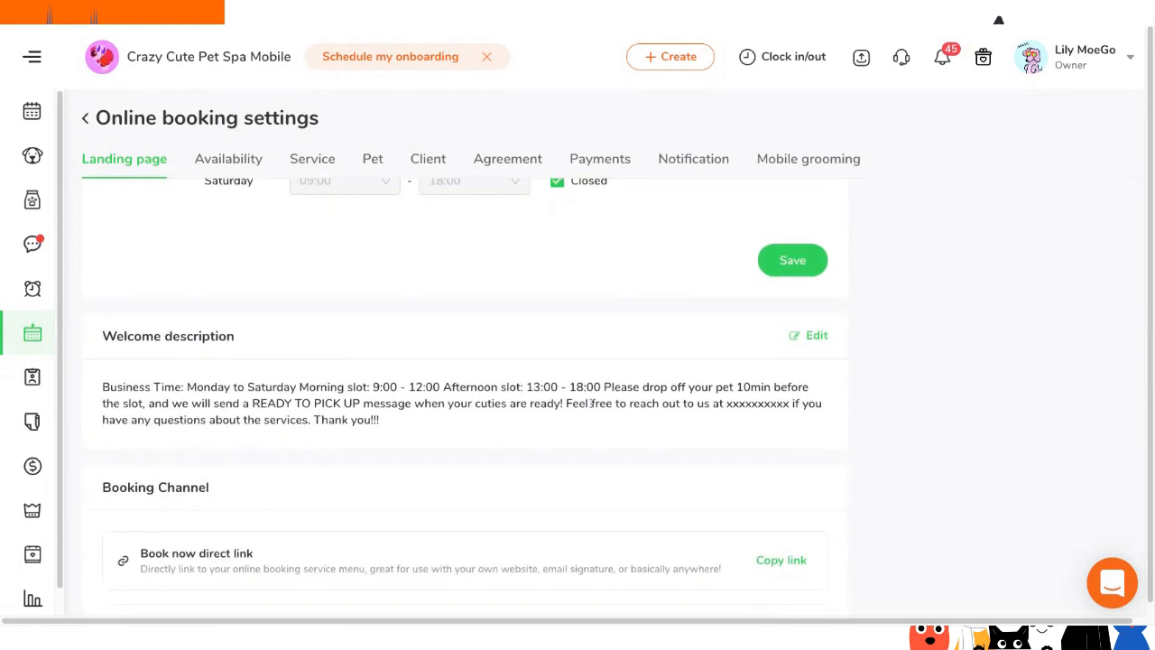
scroll(541, 397, "down", 3)
scroll(180, 404, "down", 2)
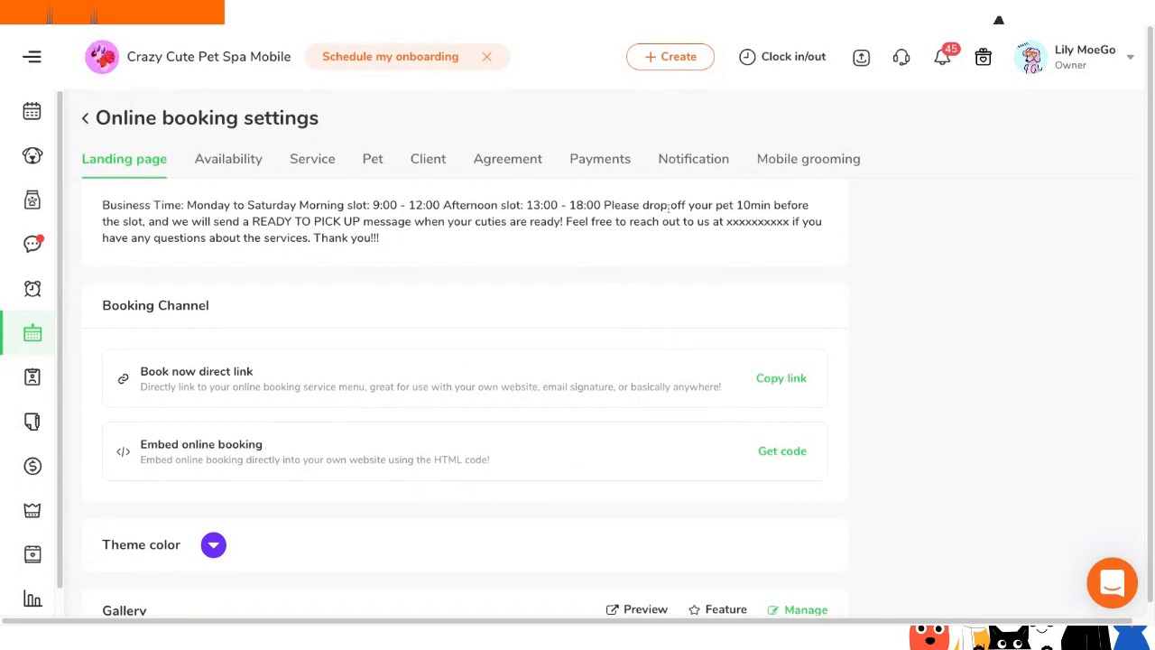
scroll(559, 246, "down", 3)
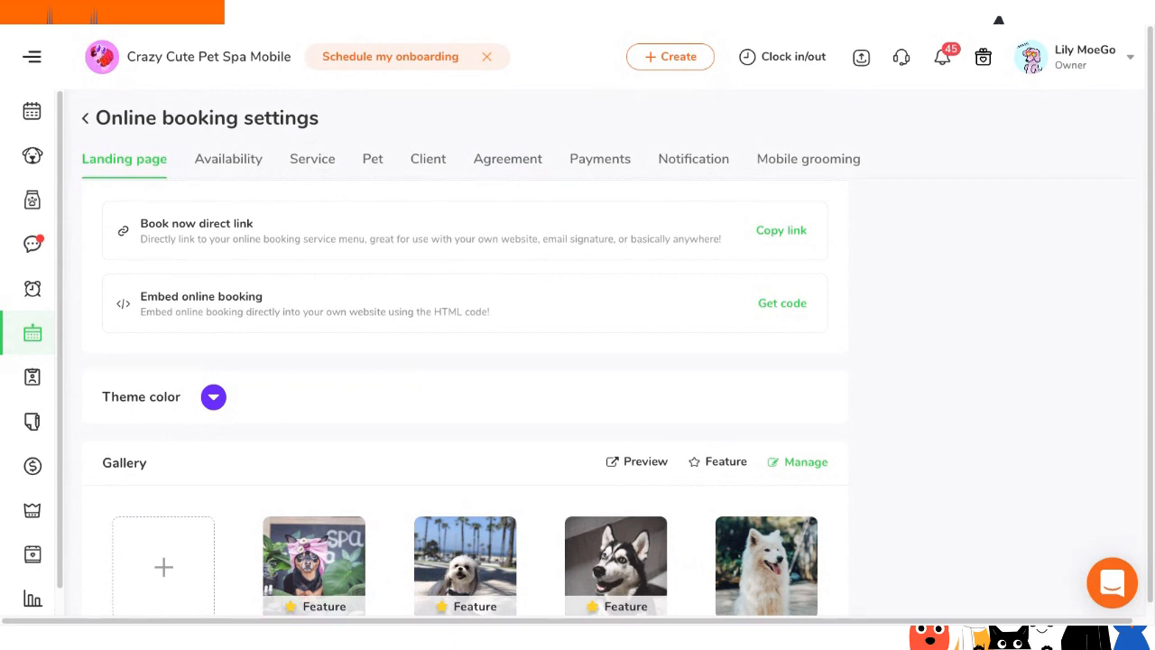
scroll(711, 210, "down", 2)
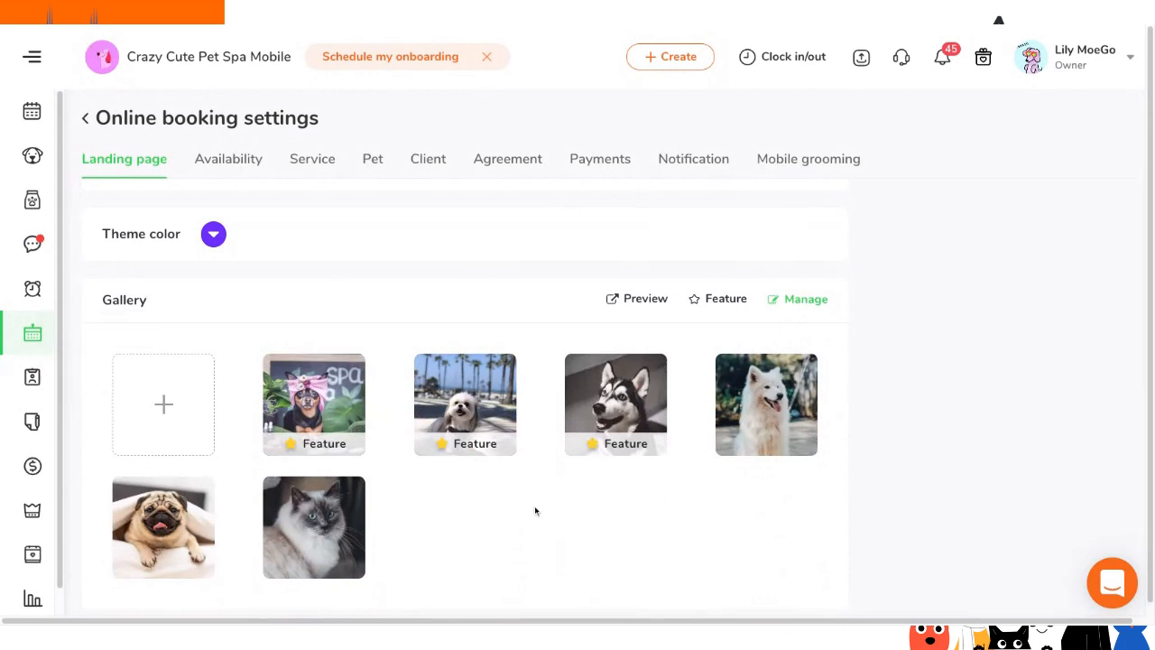
scroll(534, 505, "up", 10)
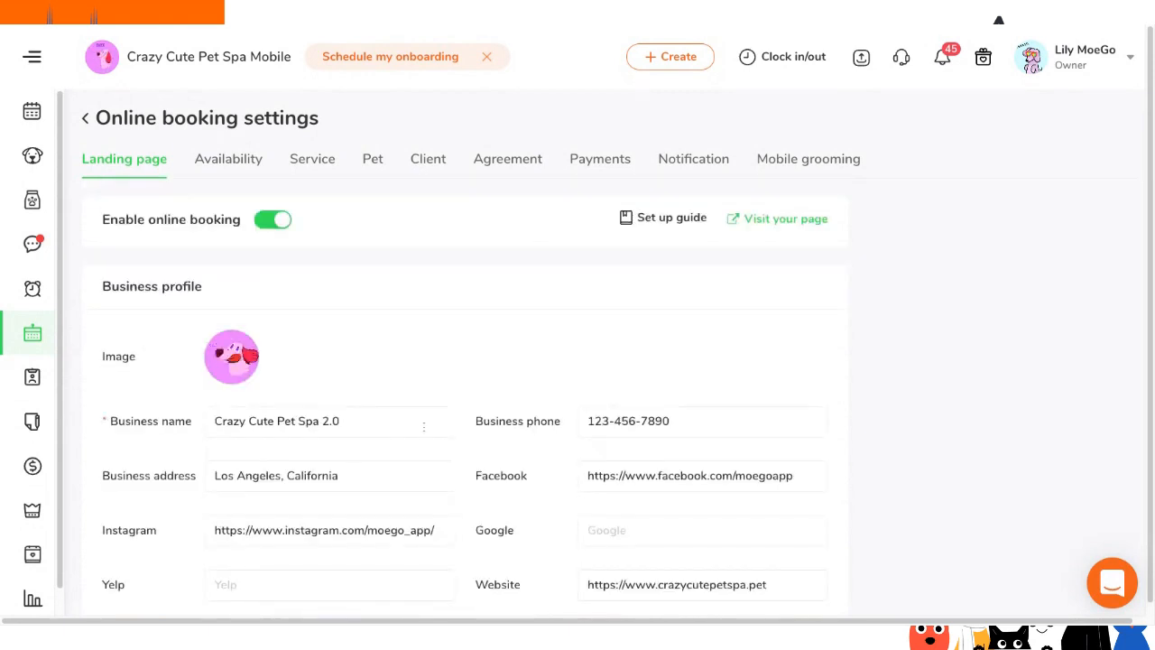
- Open the availability settings and view the owner's working hours in the team schedule
left_click(237, 161)
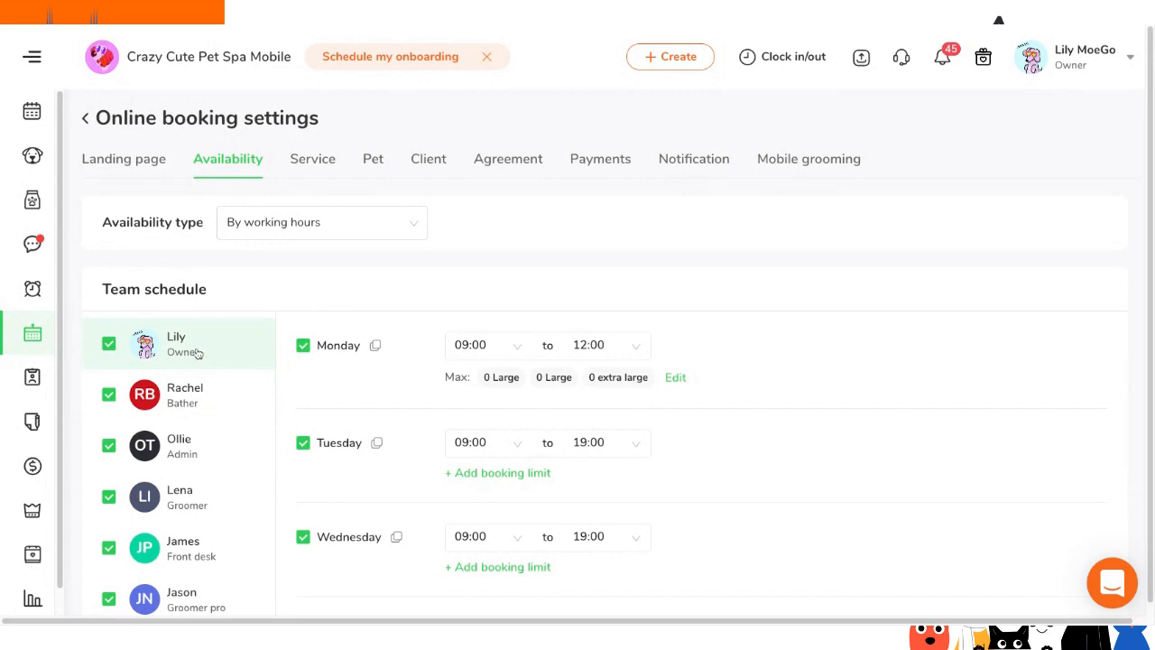
scroll(221, 564, "down", 1)
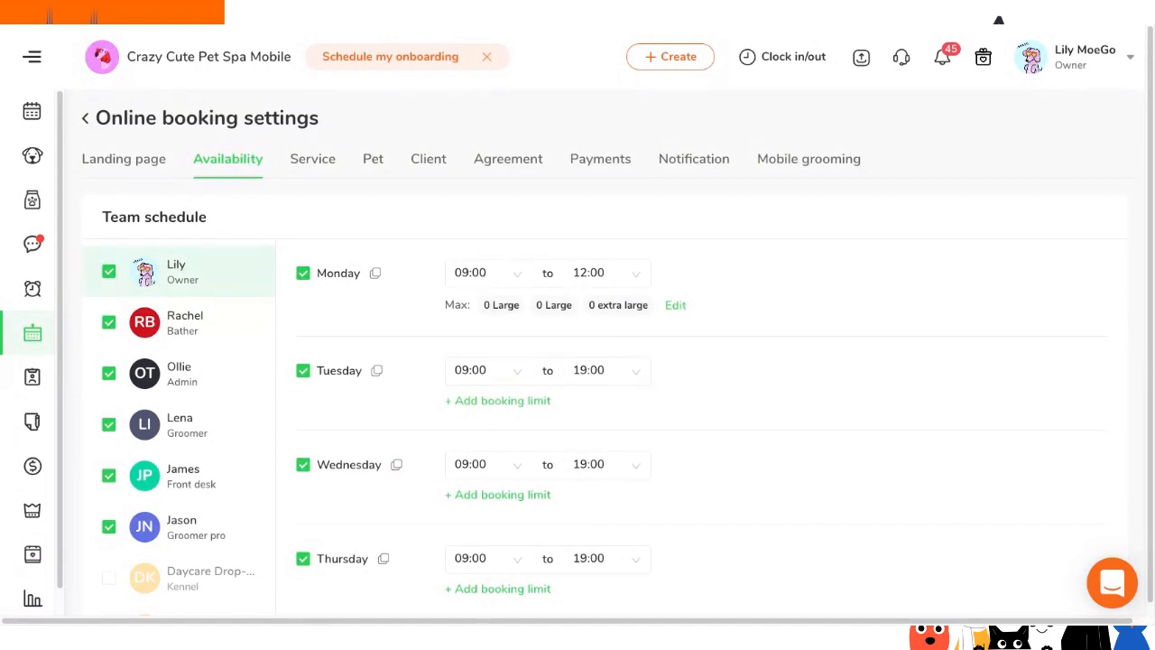
- Start a booking limitation for the owner's Tuesday schedule, viewing its limitation types, and discard the changes
left_click(521, 405)
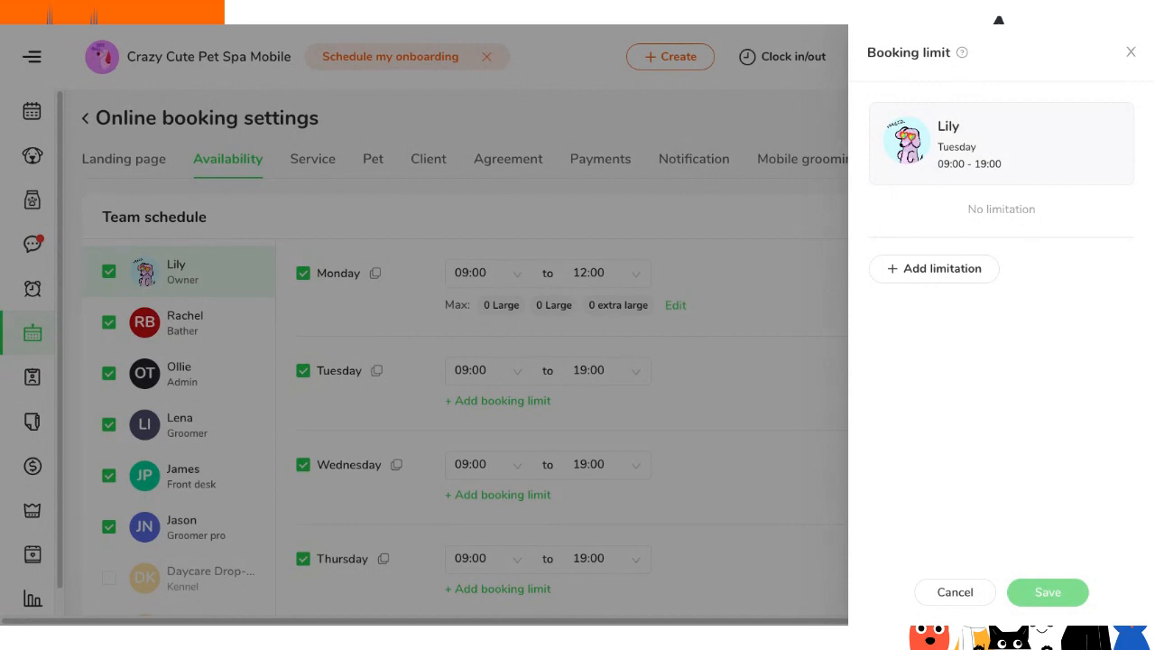
left_click(966, 270)
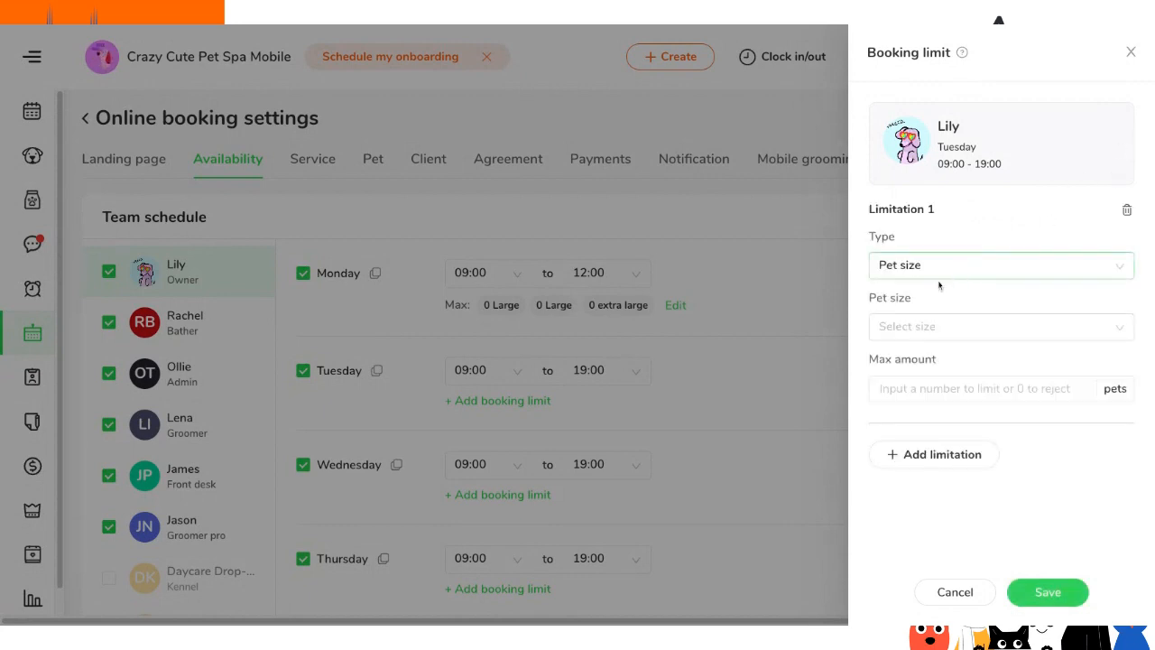
left_click(955, 272)
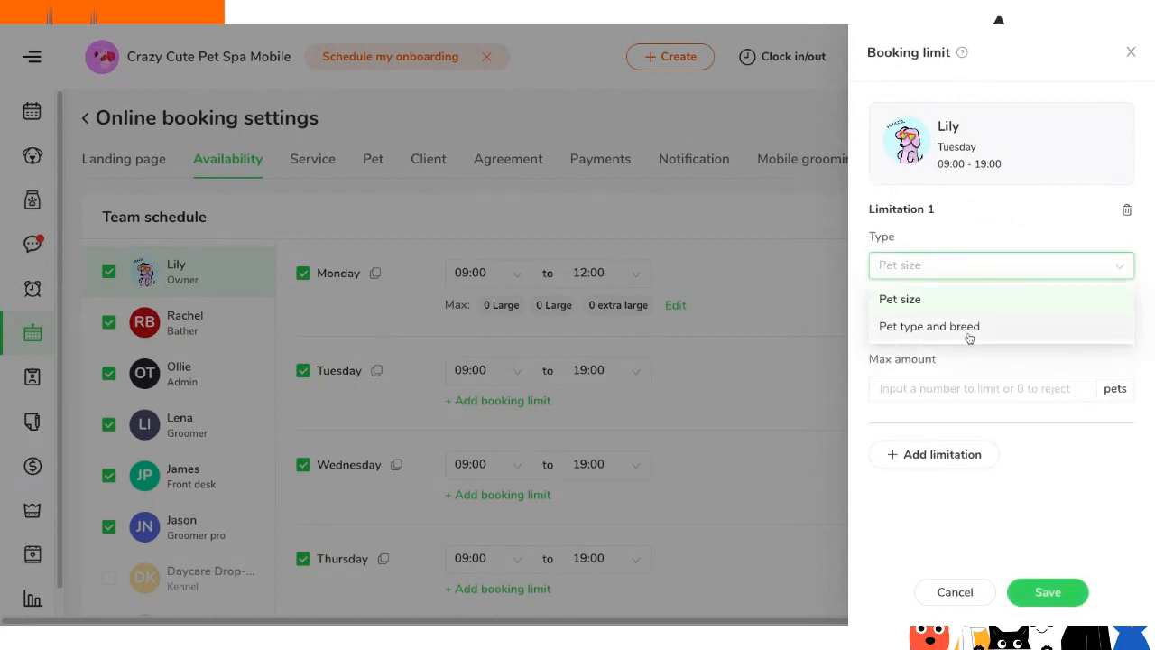
left_click(1130, 52)
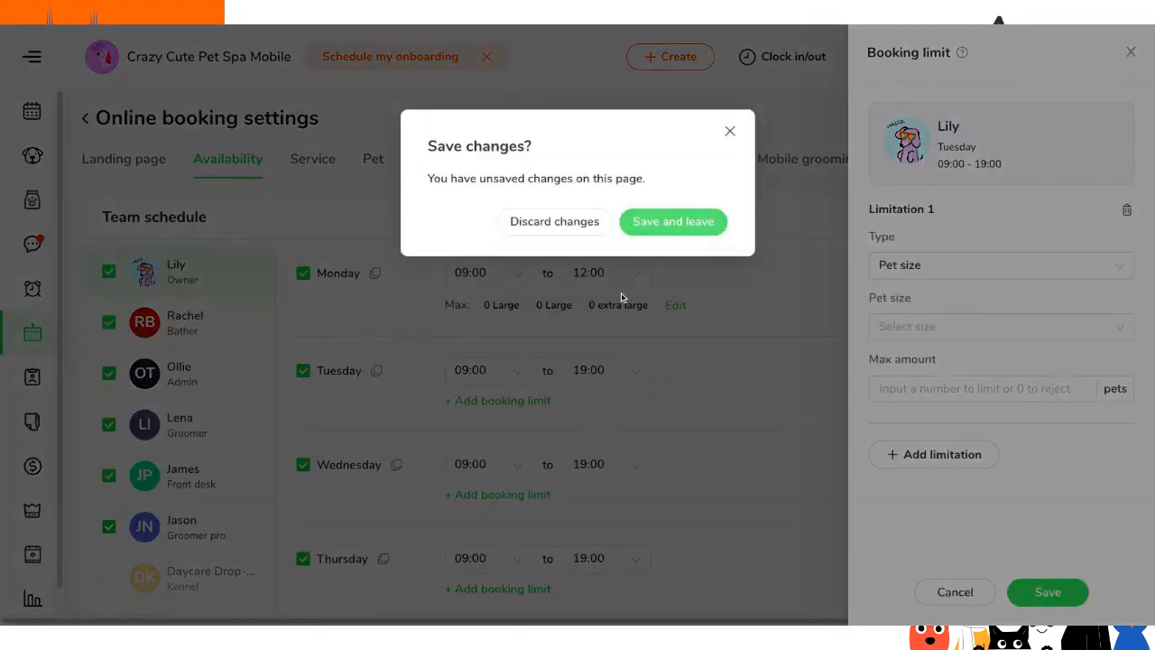
left_click(686, 227)
left_click(568, 233)
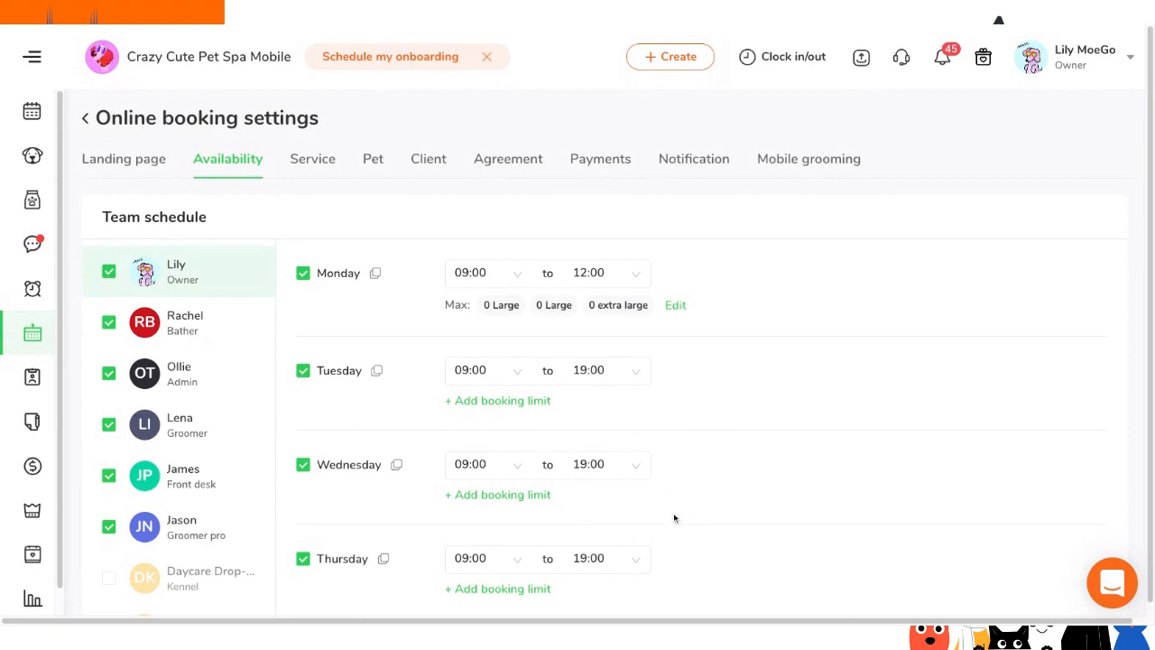
- Review the remaining days of the owner's weekly team schedule
scroll(624, 453, "down", 5)
scroll(604, 431, "down", 1)
scroll(603, 431, "up", 8)
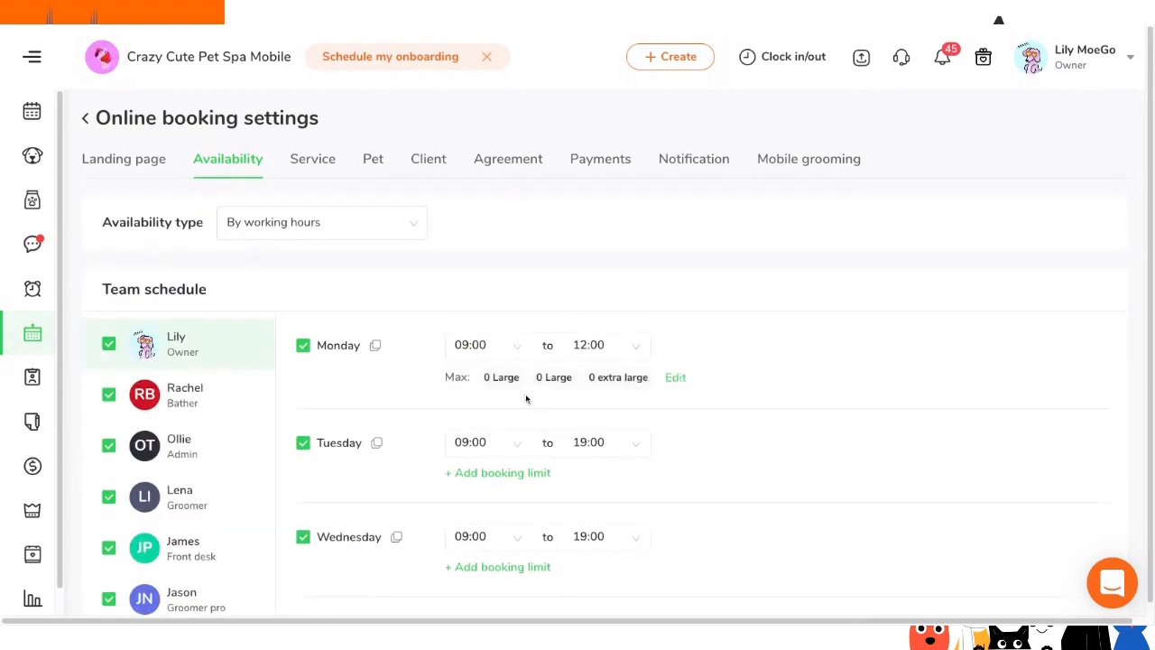
- Open the service settings and review the service preference and the services available for online booking
left_click(324, 161)
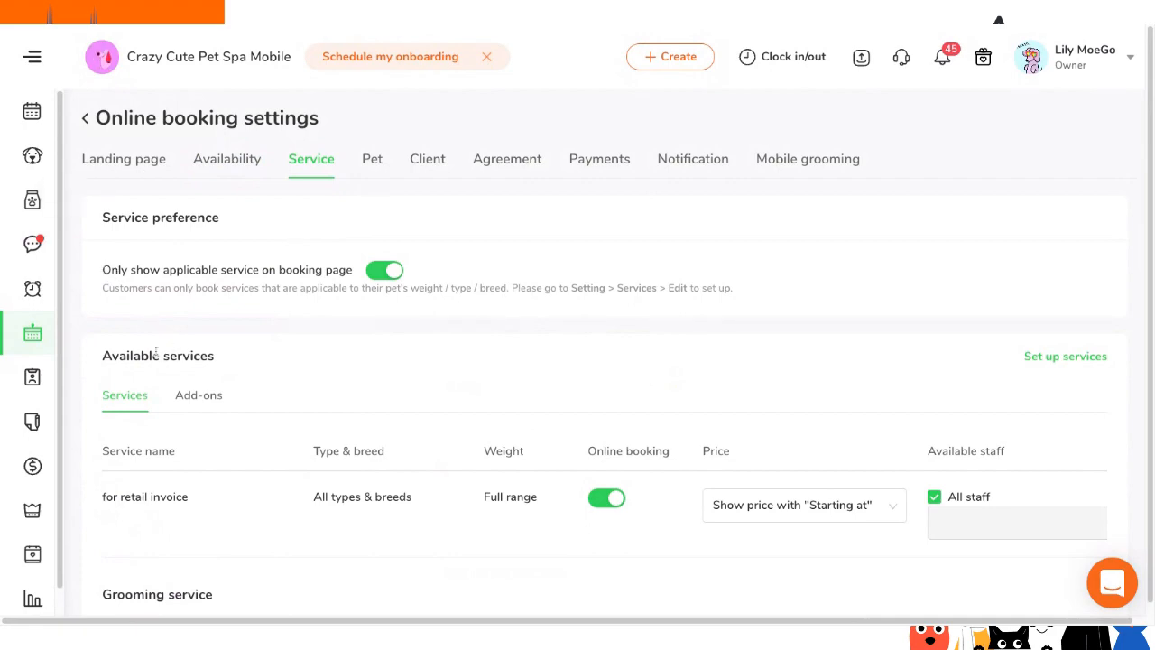
scroll(335, 476, "down", 1)
scroll(336, 475, "down", 5)
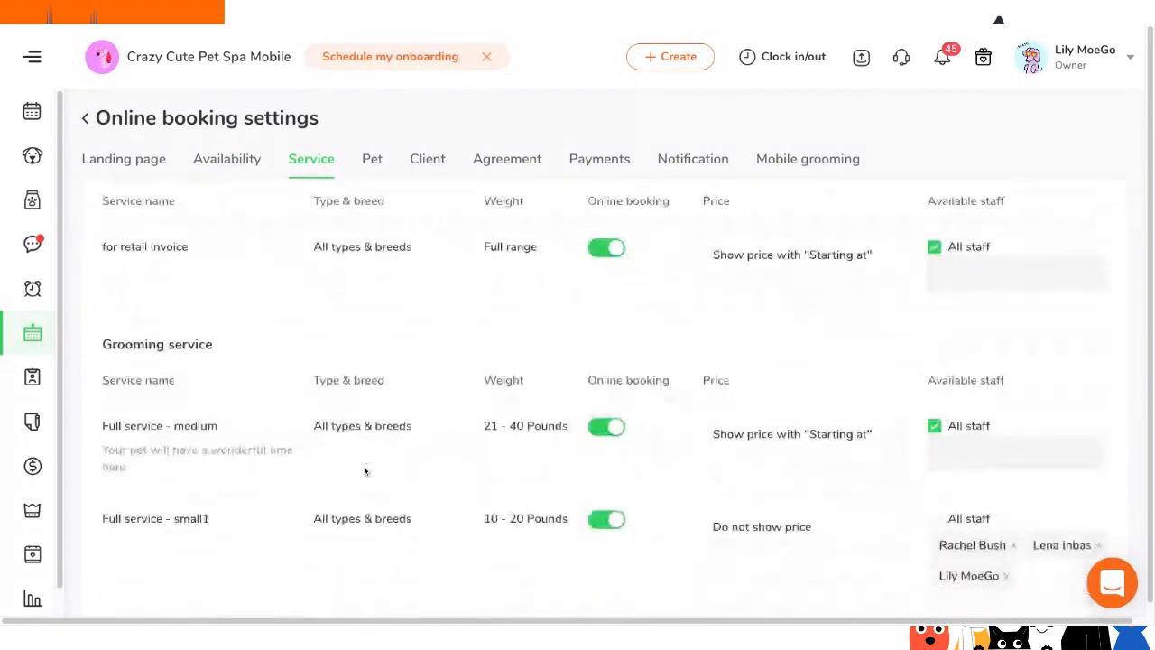
scroll(361, 464, "down", 10)
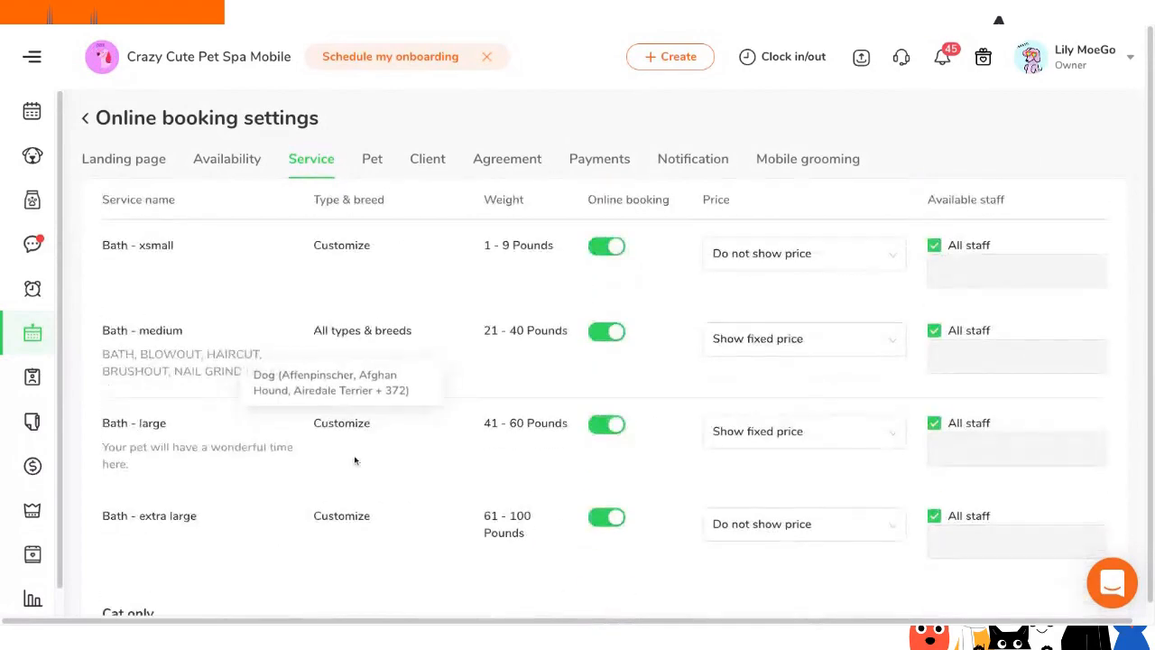
scroll(352, 460, "up", 15)
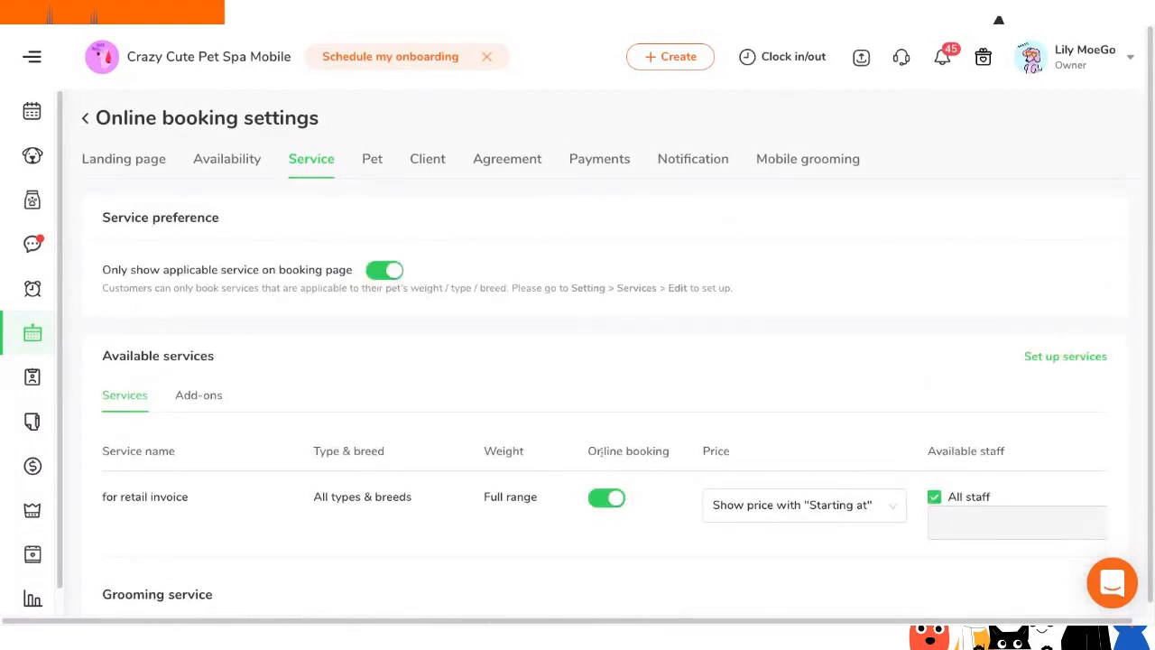
- Set the price display of the "for retail invoice" service to Show price with "Starting at"
scroll(601, 453, "down", 3)
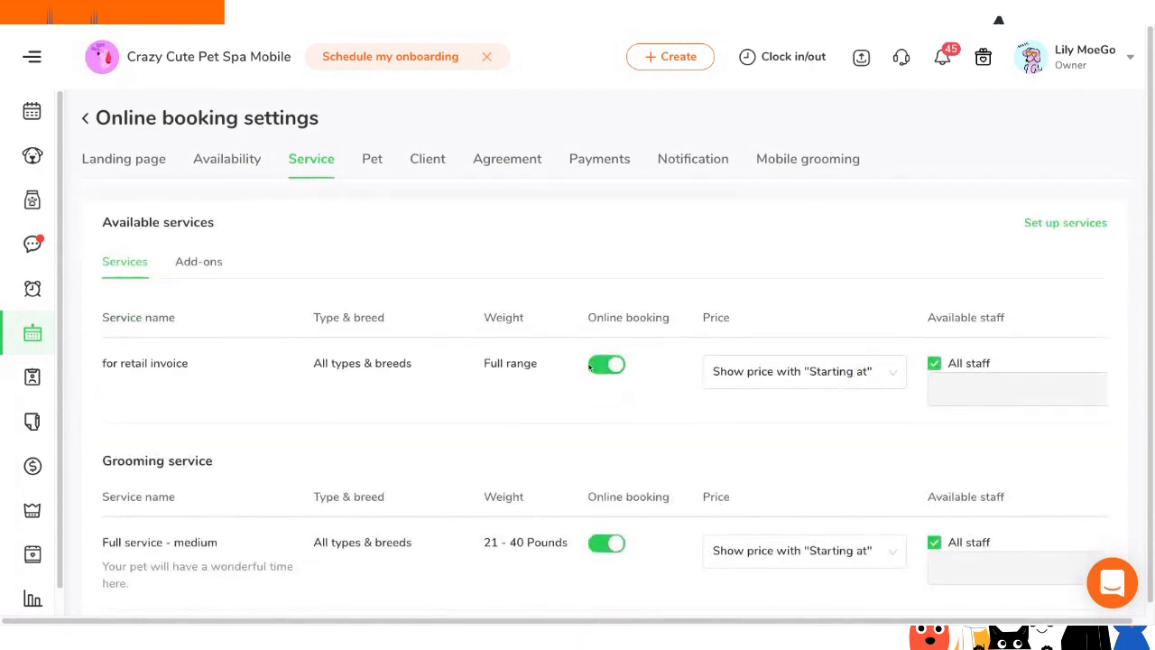
scroll(656, 536, "down", 1)
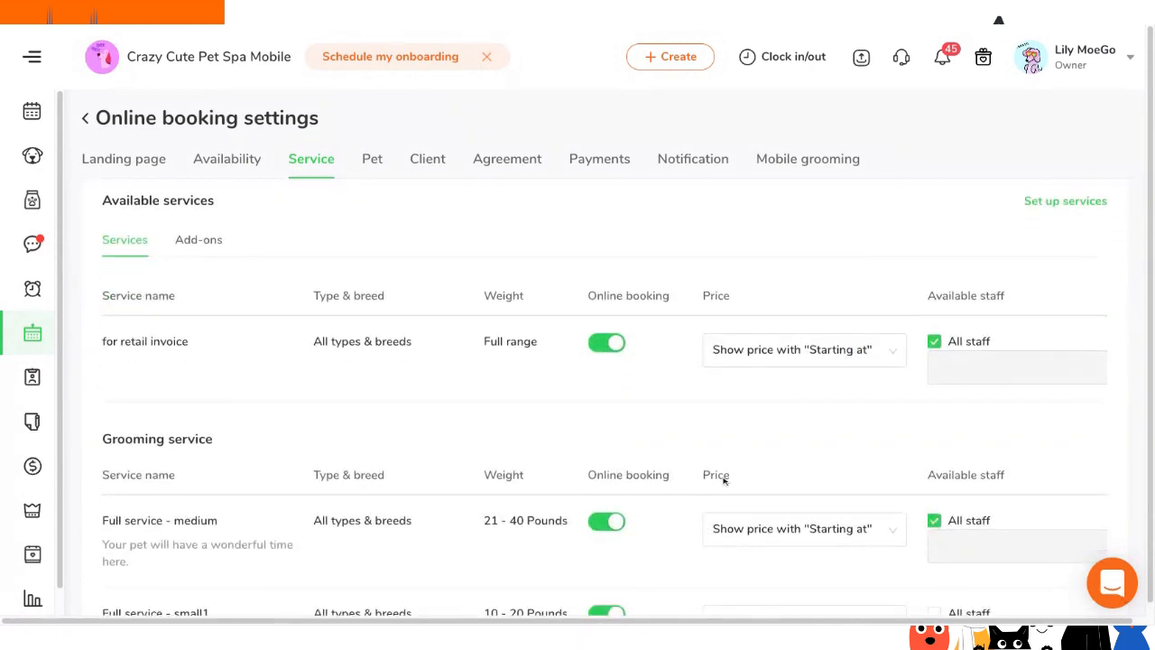
left_click(806, 359)
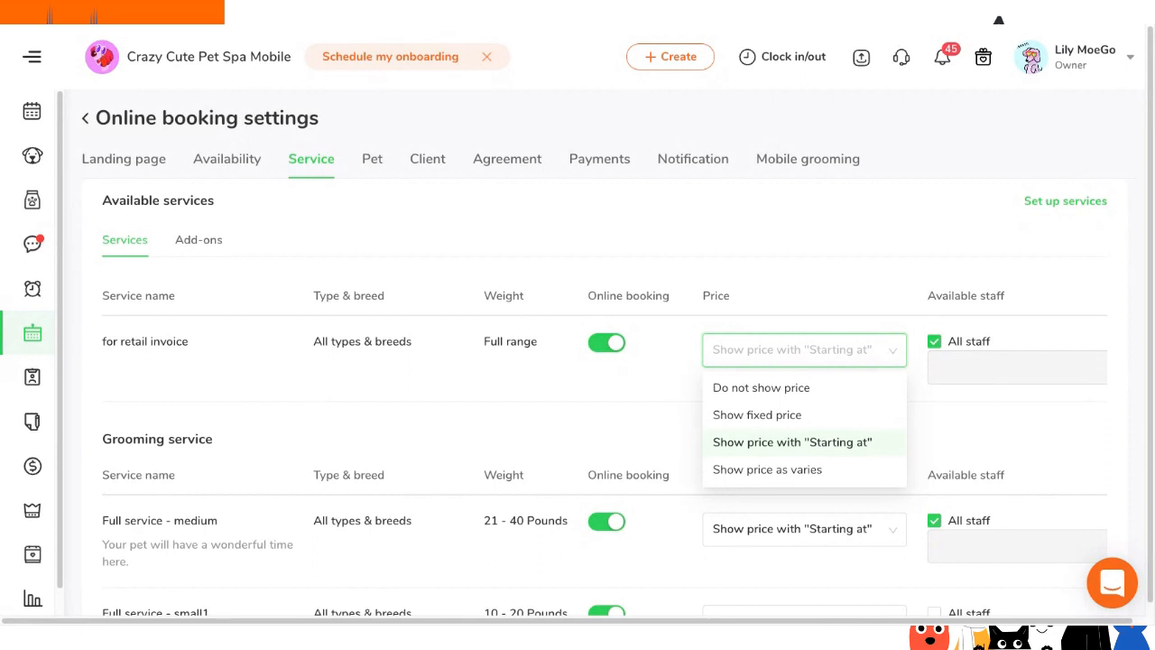
left_click(830, 442)
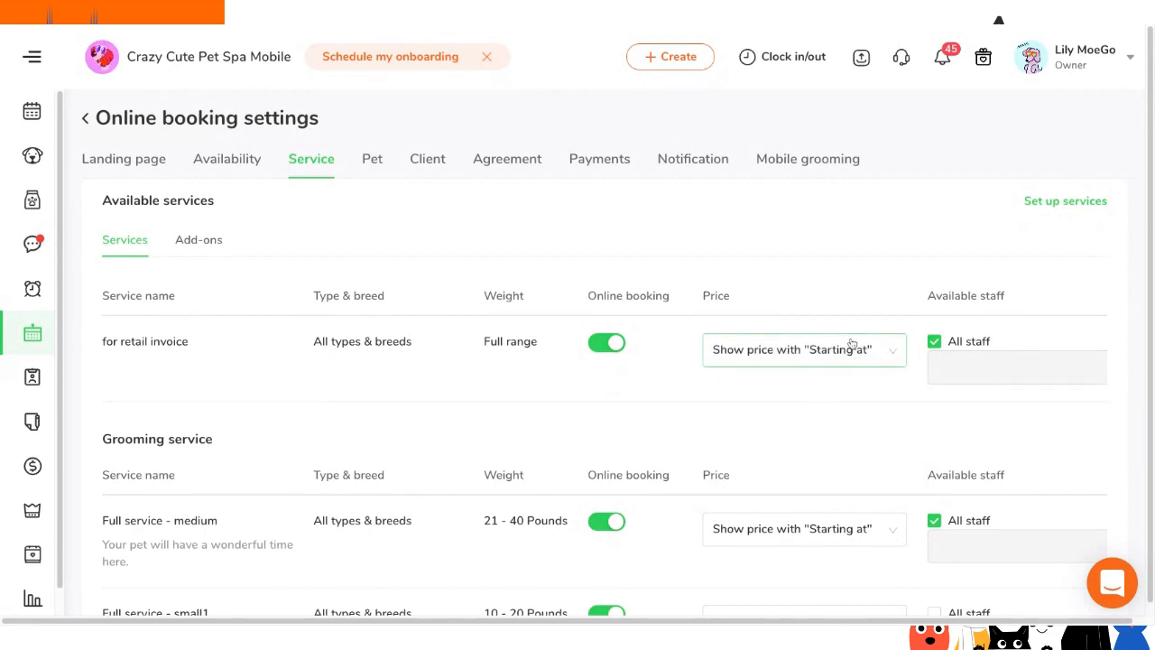
- Review the online booking, price display and available staff settings across the retail invoice and grooming services
scroll(771, 442, "down", 1)
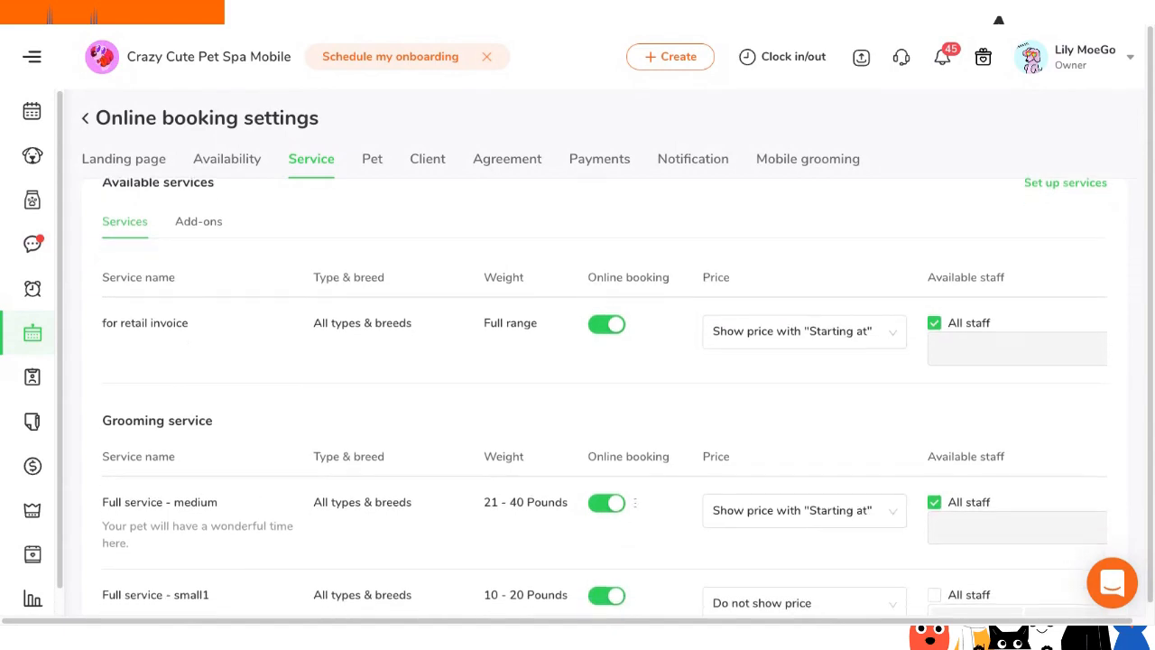
scroll(431, 517, "down", 3)
scroll(677, 523, "up", 5)
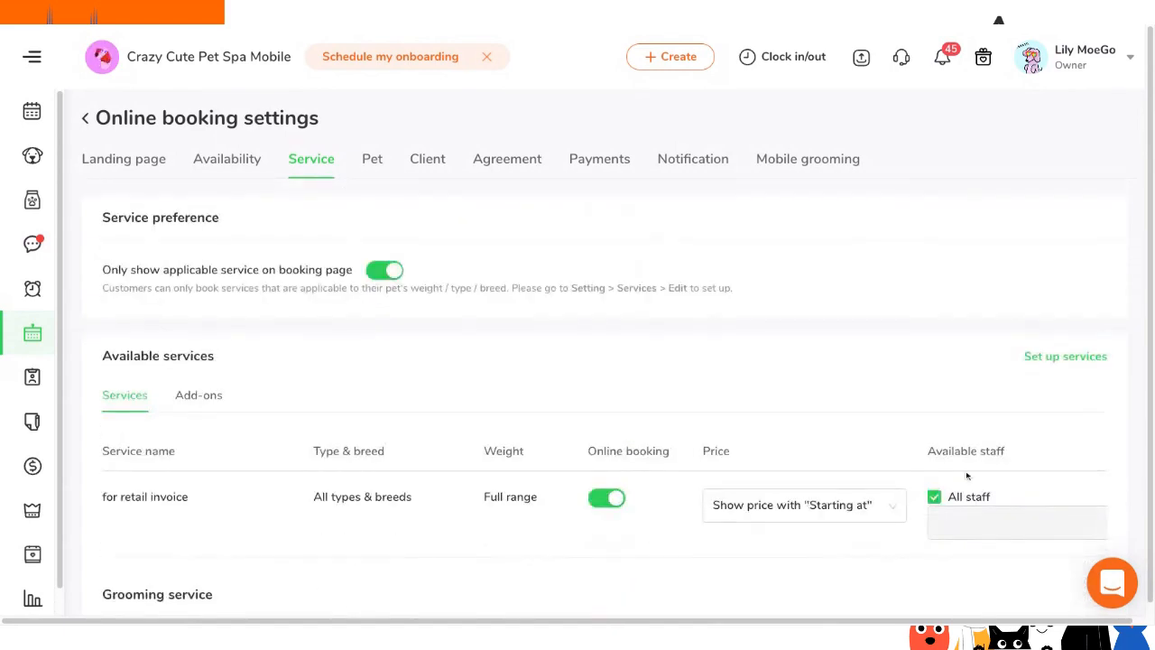
scroll(967, 475, "down", 2)
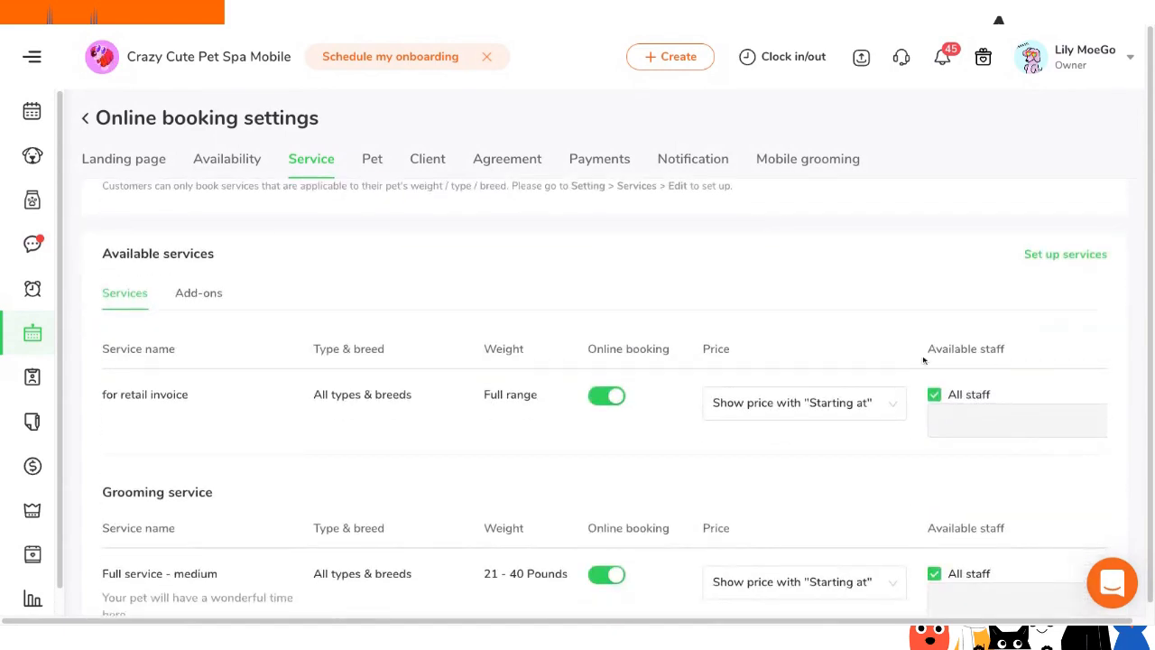
left_click_drag(936, 351, 971, 351)
left_click(1019, 354)
scroll(968, 388, "down", 1)
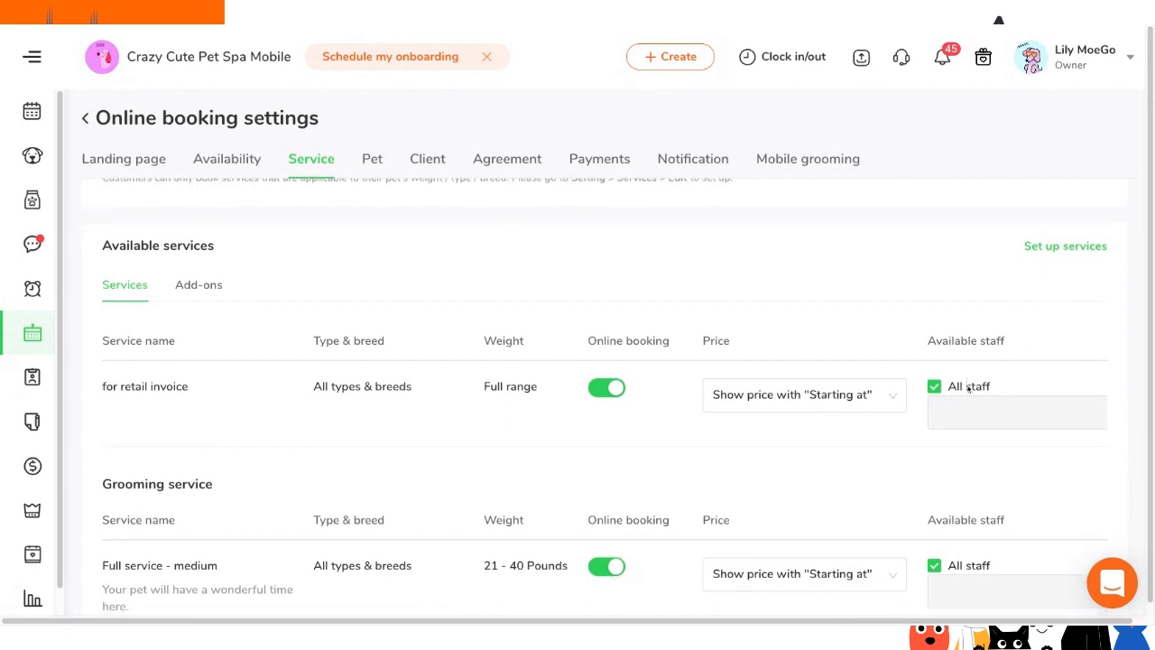
scroll(968, 388, "down", 4)
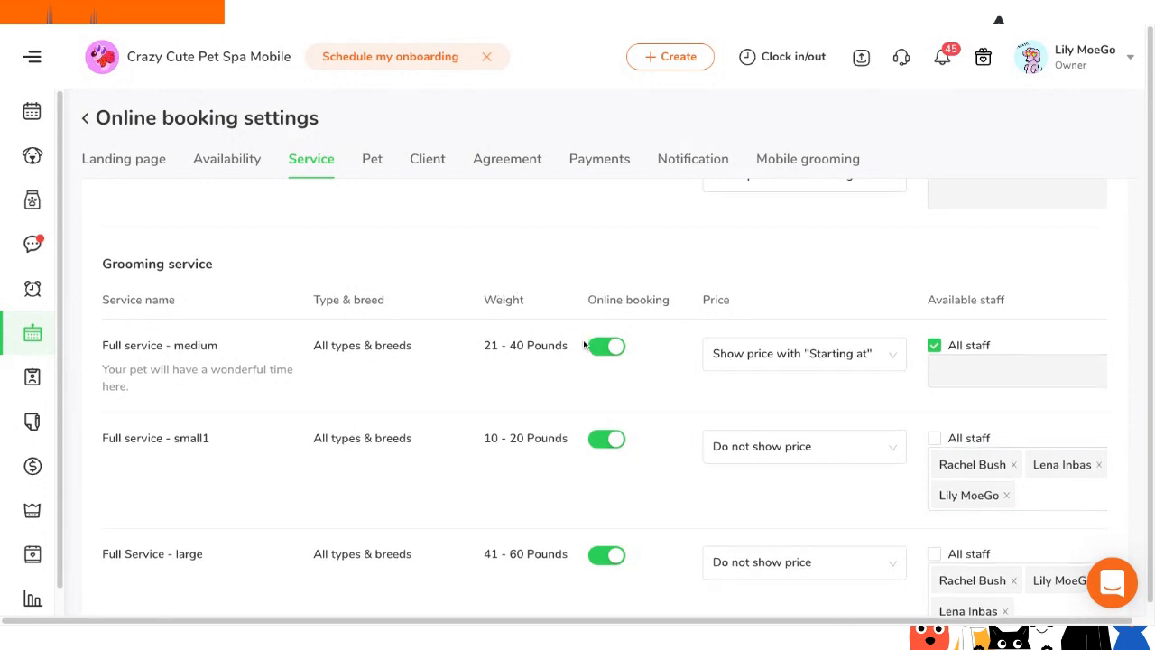
scroll(1034, 364, "up", 4)
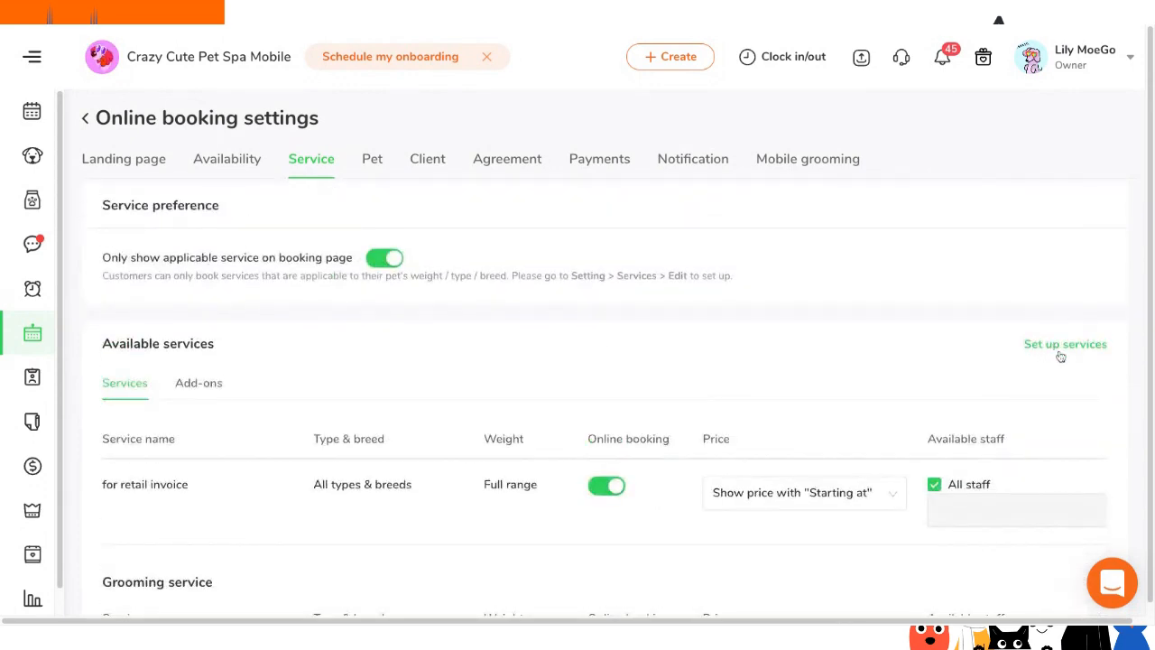
- Open the business's service setup and examine the durations and prices of the grooming services
left_click(1059, 347)
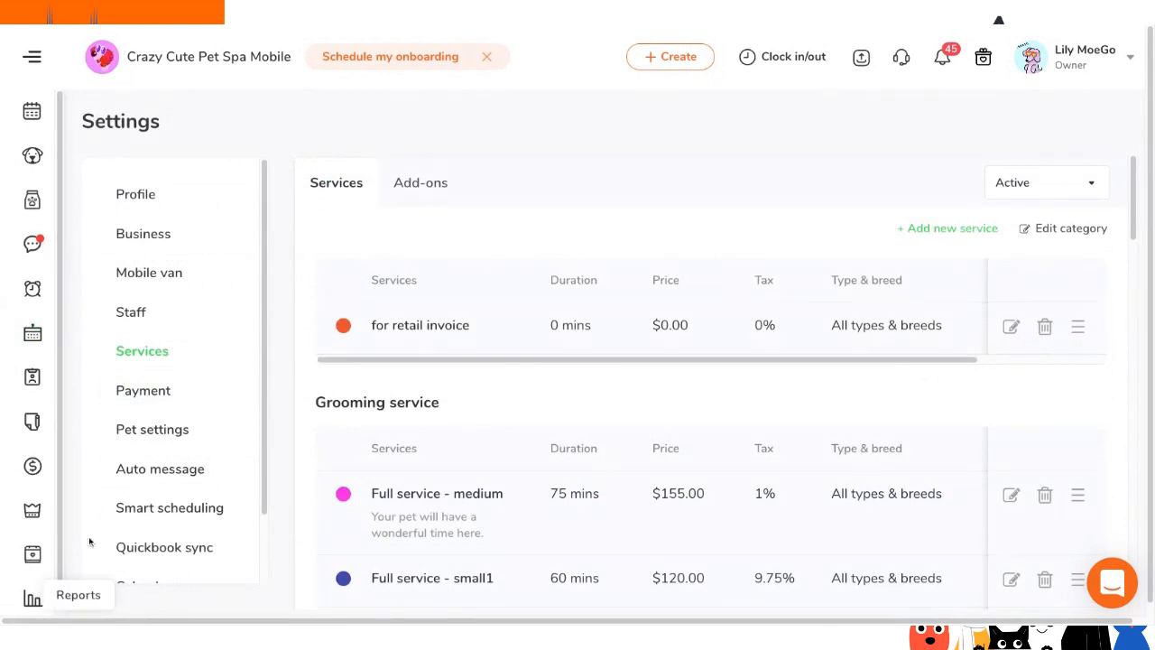
scroll(577, 411, "down", 1)
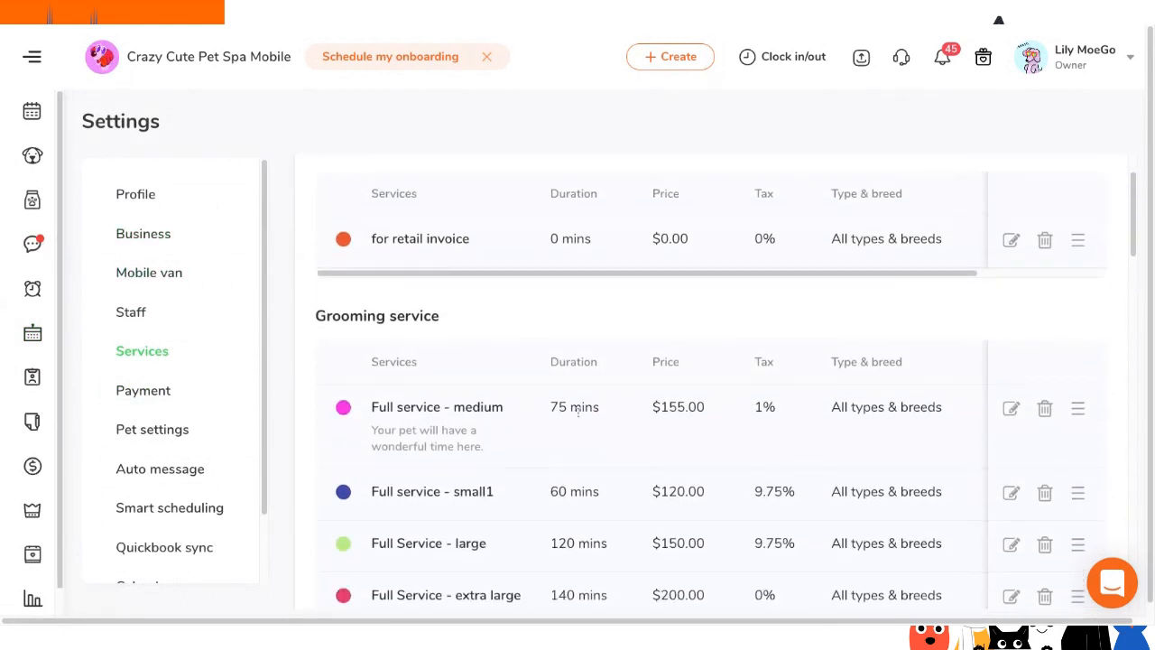
double_click(567, 359)
left_click(668, 362)
scroll(860, 446, "down", 1)
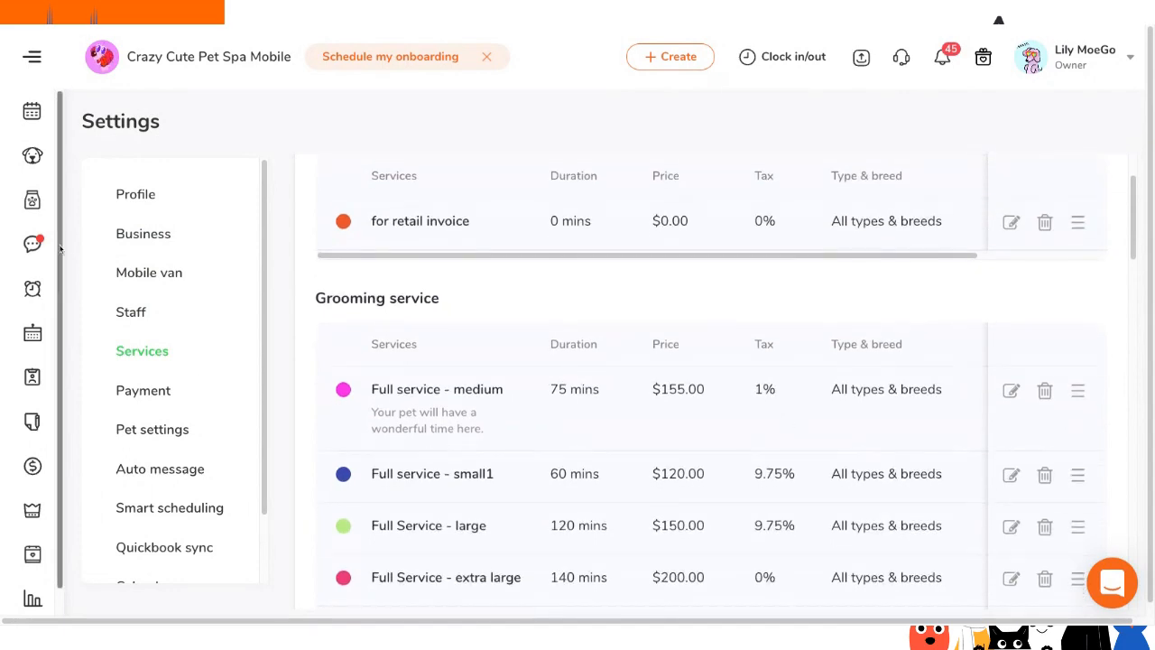
- Return to the service section of the online booking settings and look through the full list of available services
left_click(32, 333)
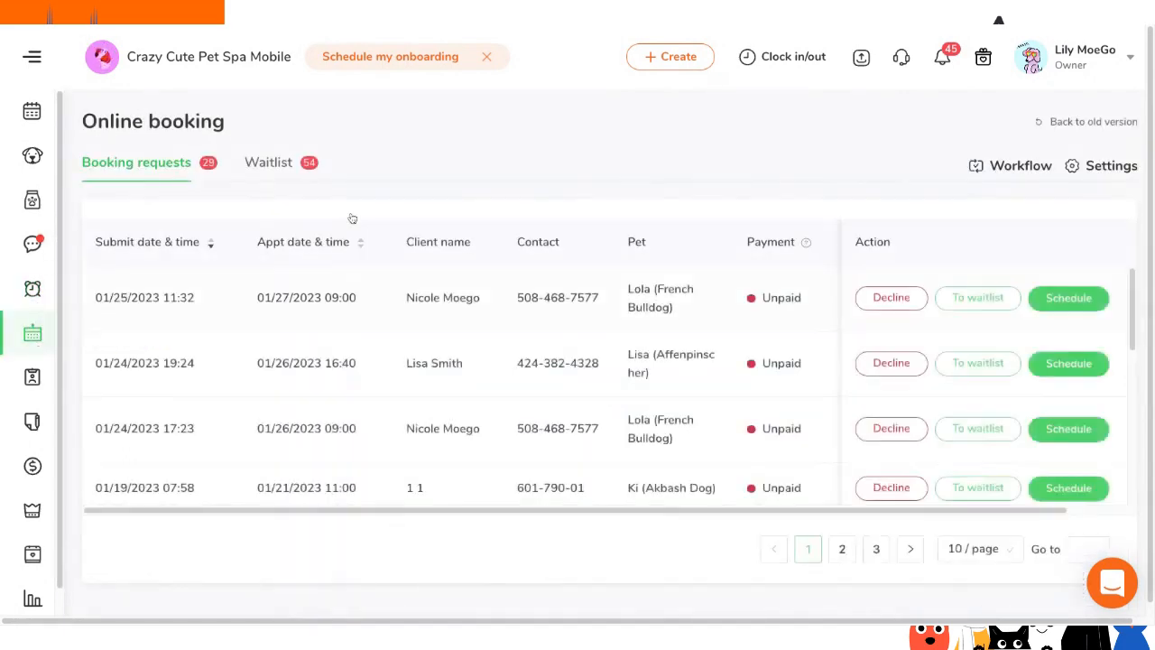
left_click(1115, 167)
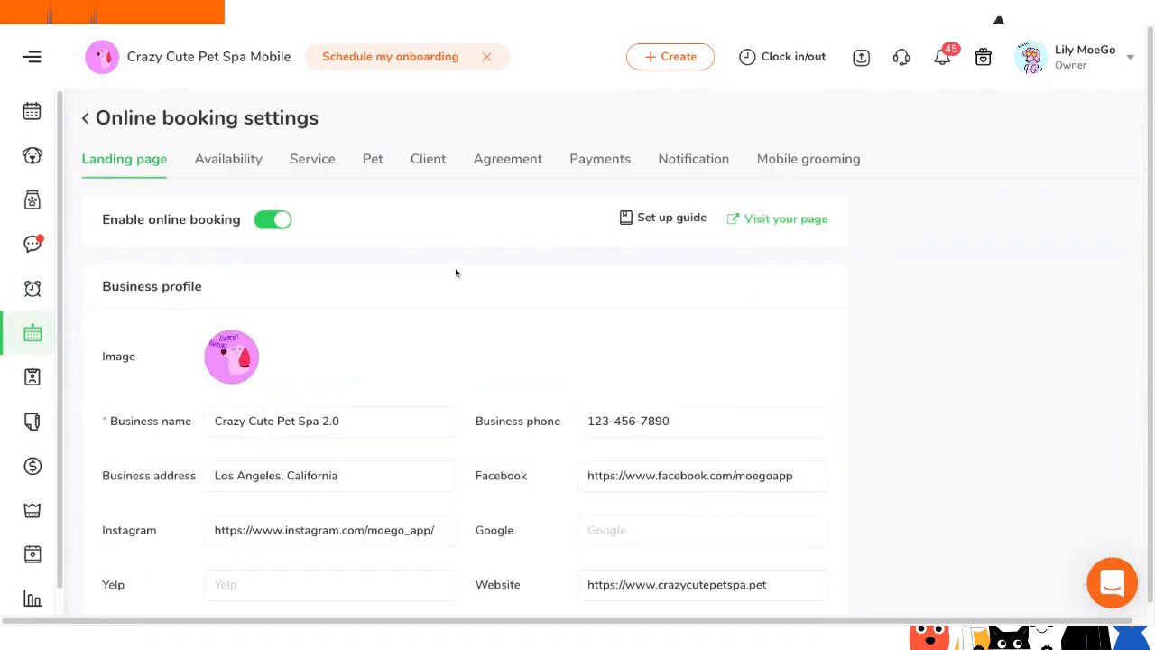
left_click(323, 166)
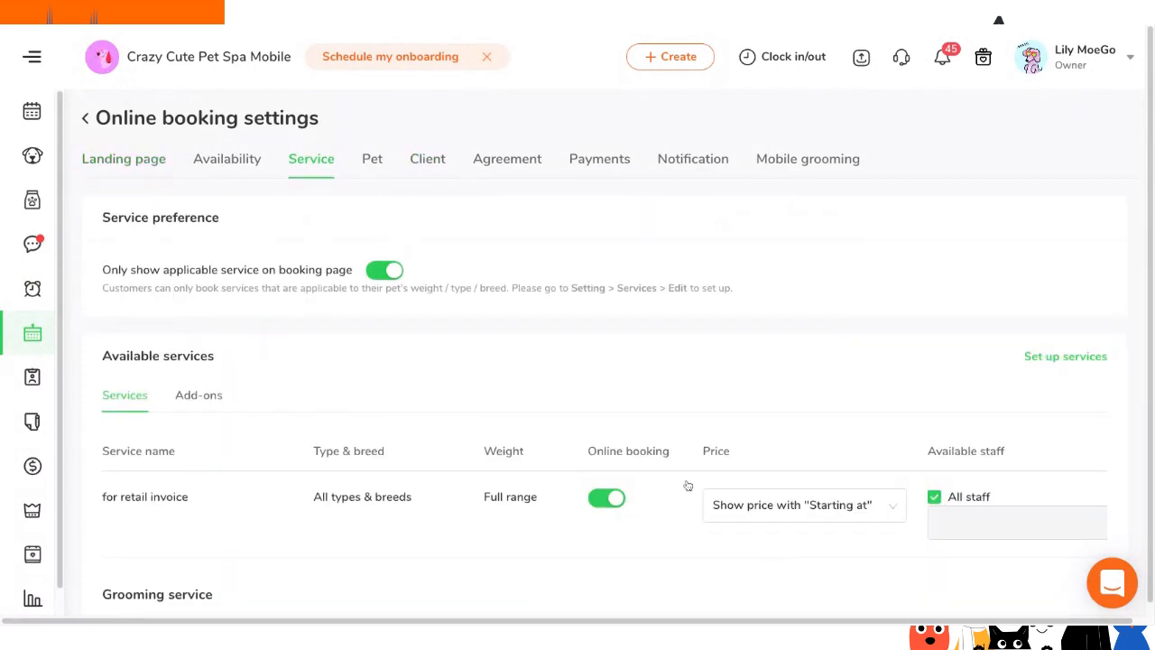
scroll(658, 478, "down", 3)
scroll(636, 476, "up", 3)
scroll(228, 330, "down", 15)
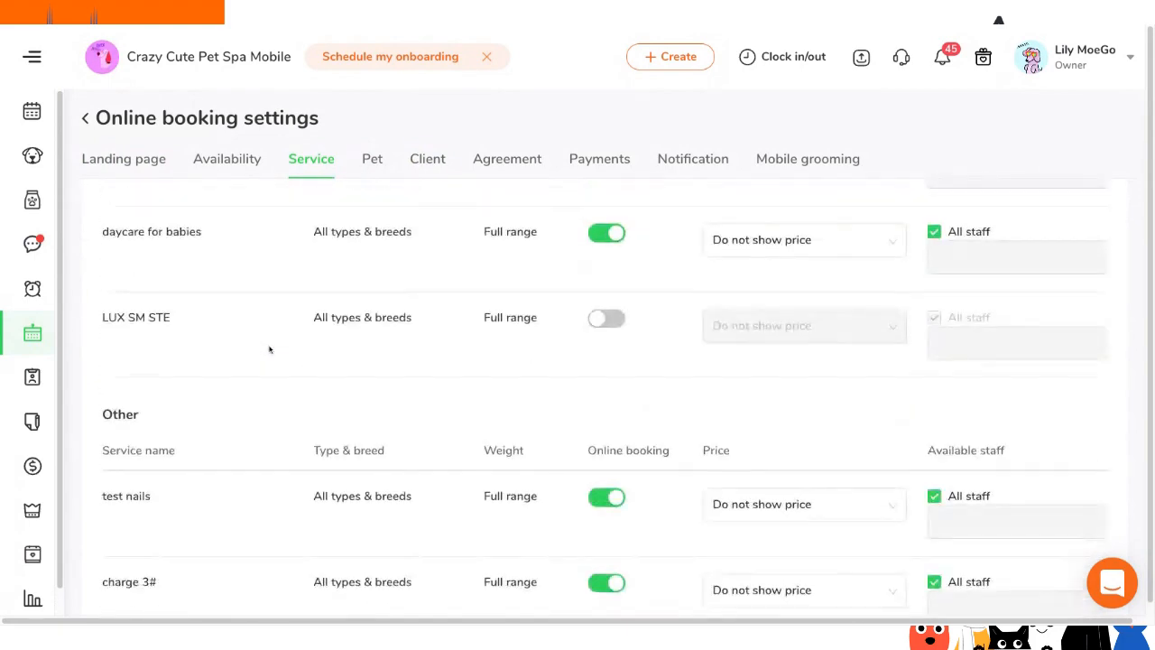
scroll(485, 467, "up", 15)
scroll(487, 460, "down", 3)
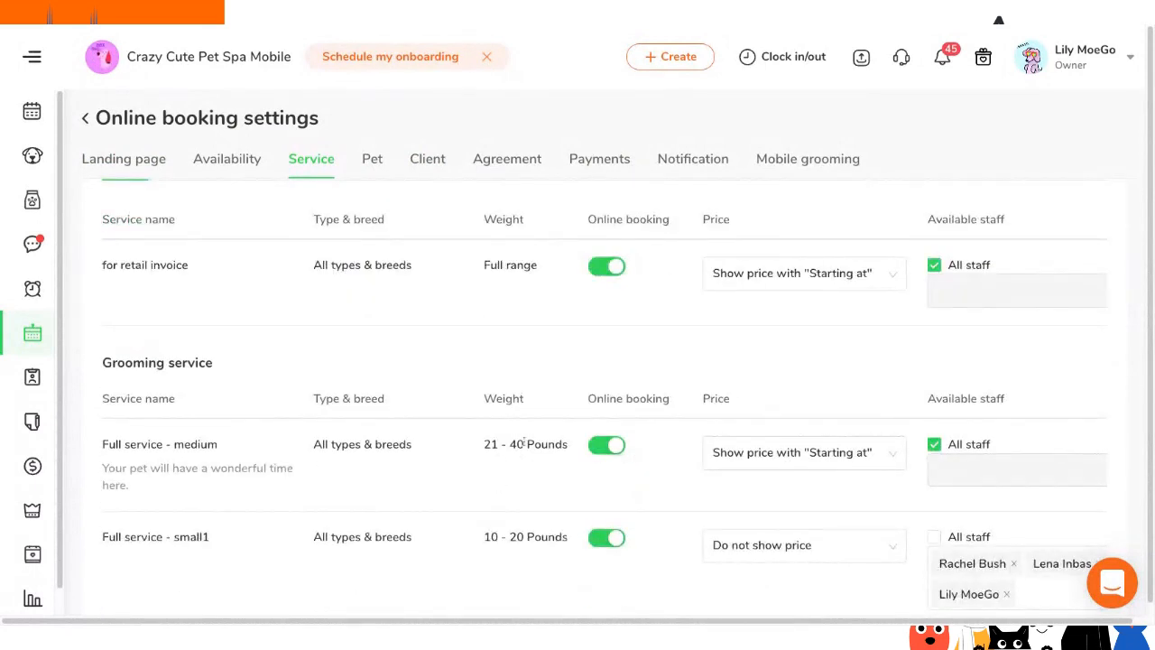
- Compare the weight ranges of the medium and small1 full services with the service preference for applicable services
triple_click(524, 442)
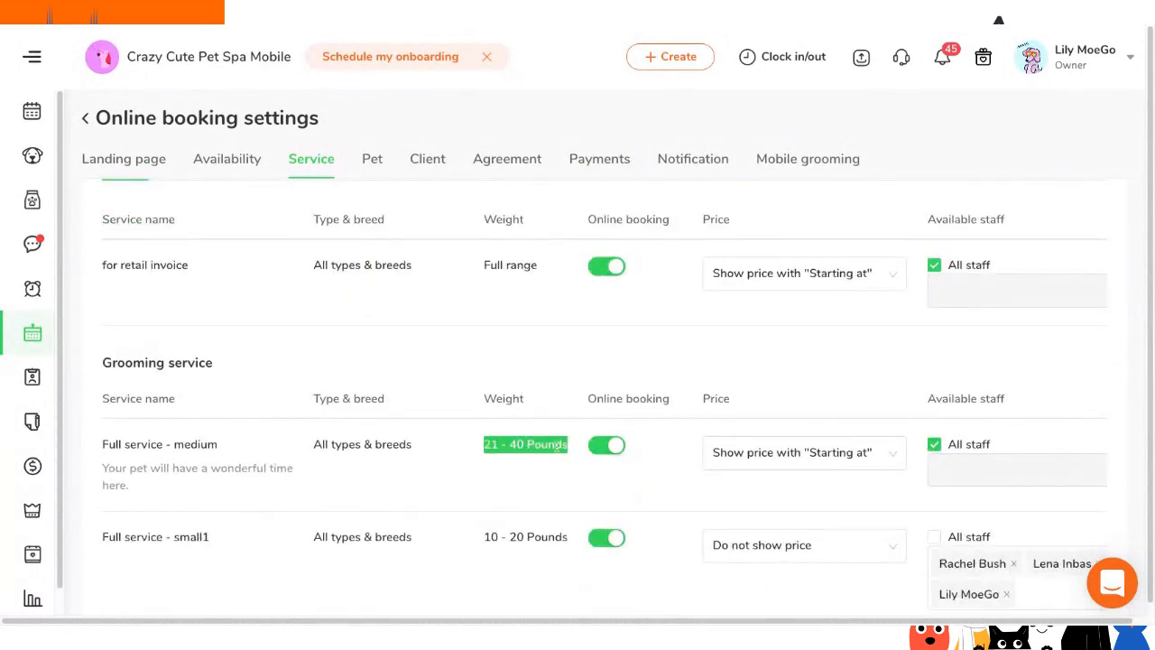
double_click(557, 444)
left_click(557, 444)
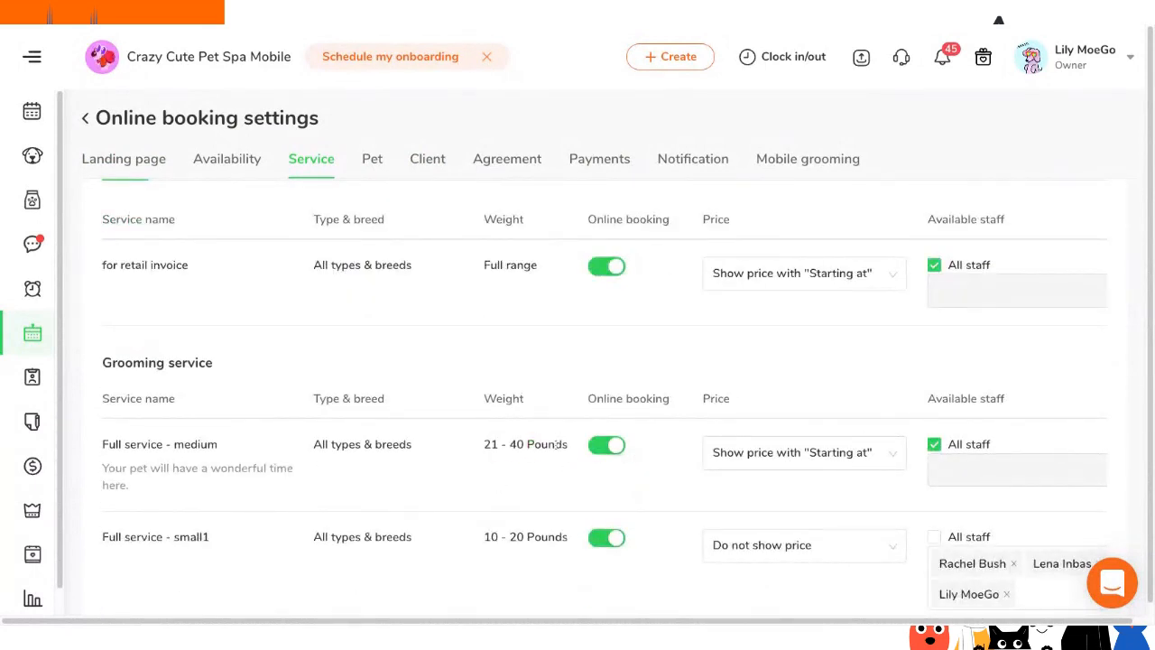
double_click(556, 444)
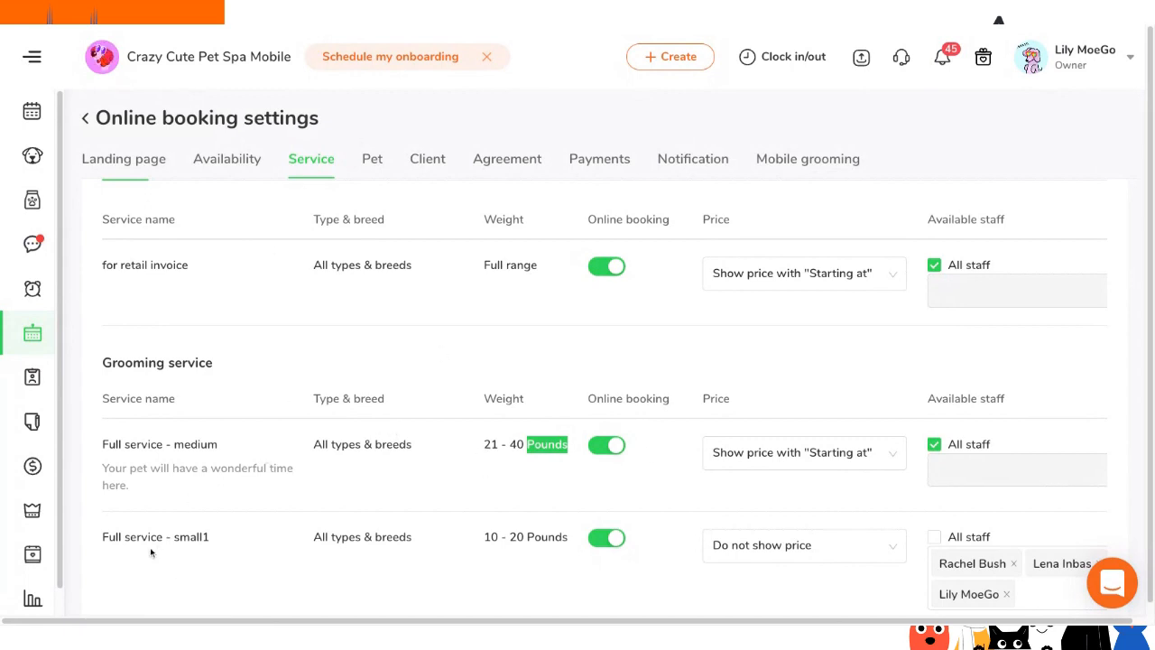
left_click_drag(115, 536, 209, 536)
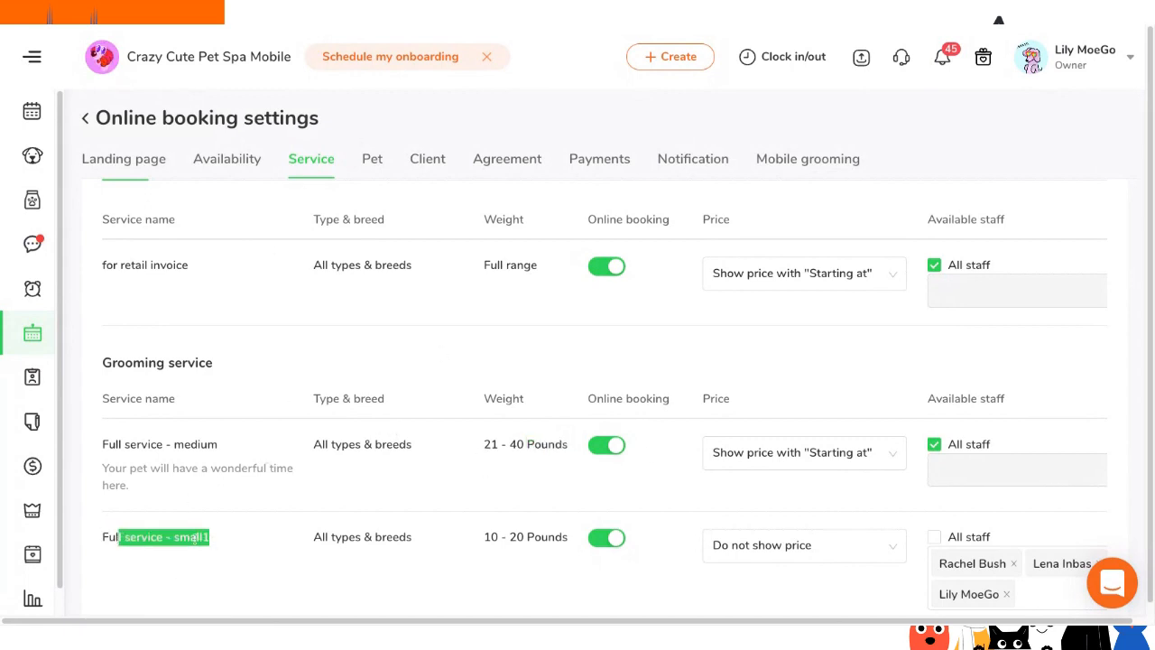
left_click(118, 538)
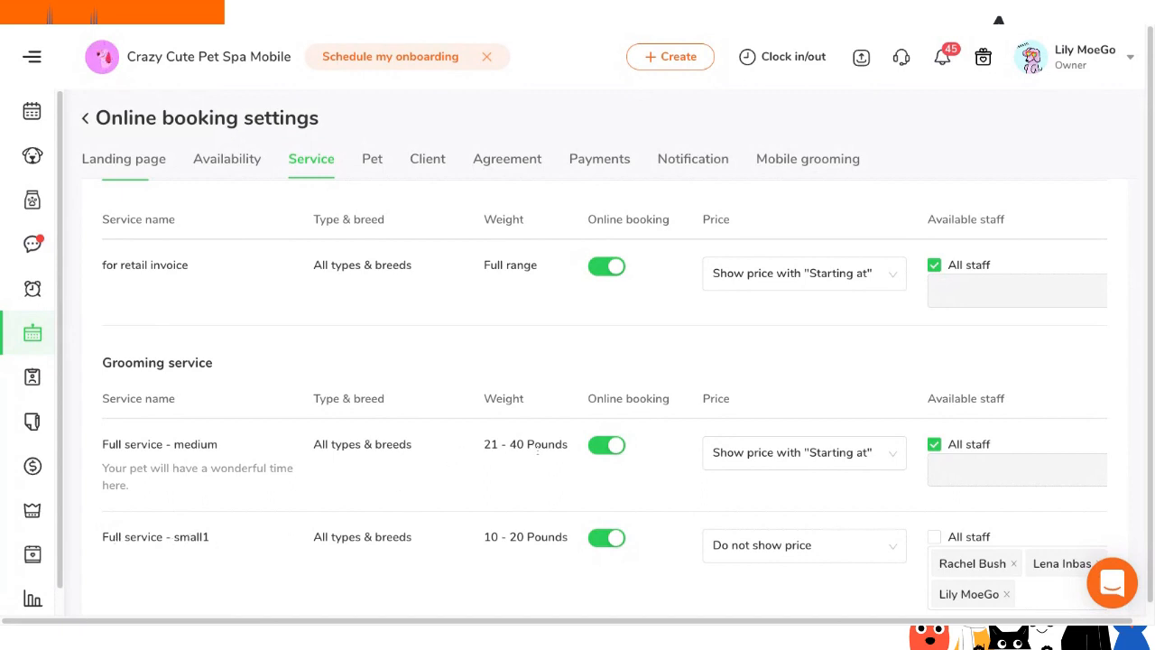
double_click(194, 444)
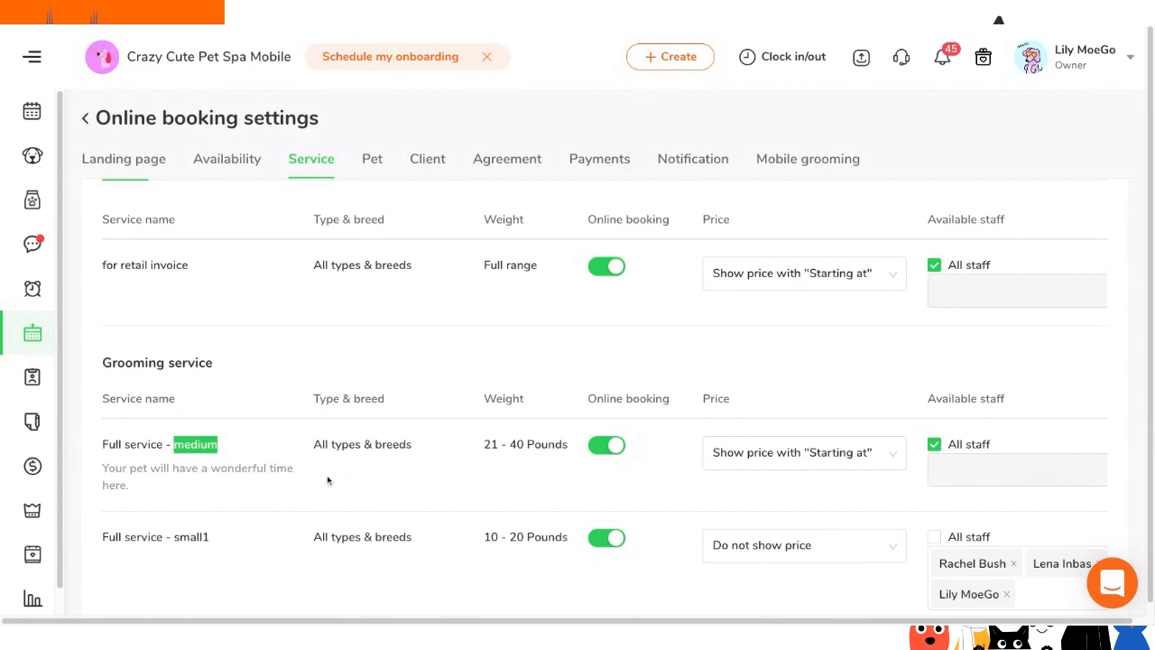
scroll(494, 475, "up", 5)
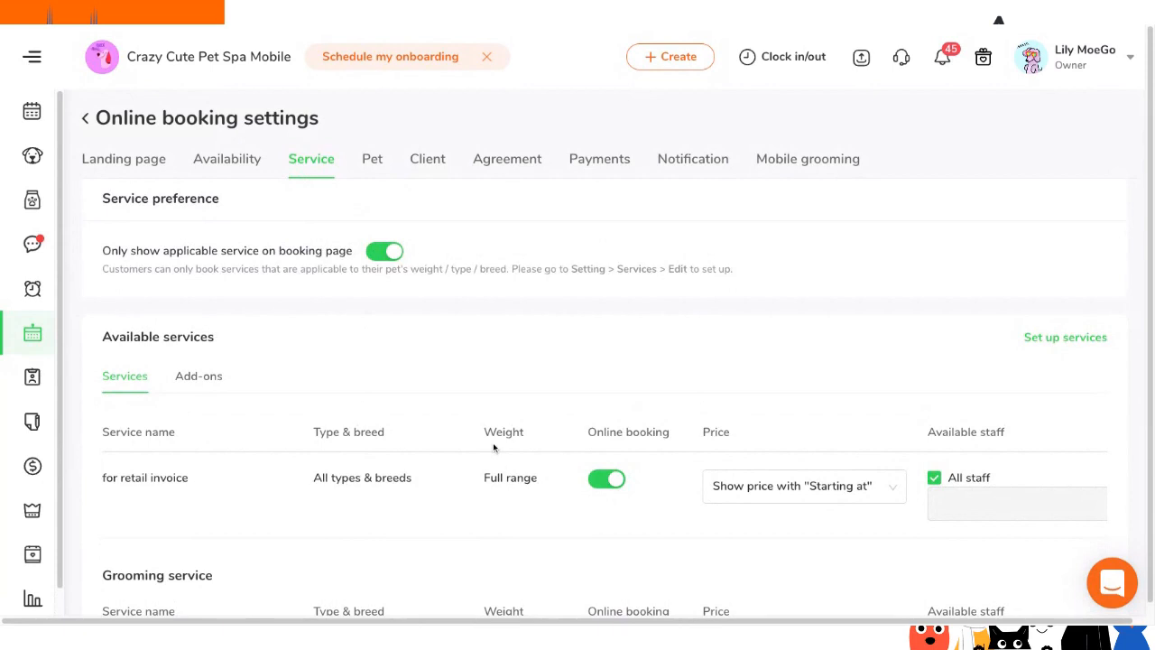
- Open the pet settings and review the accepted pet types, standard pet questions and custom questions
left_click(372, 161)
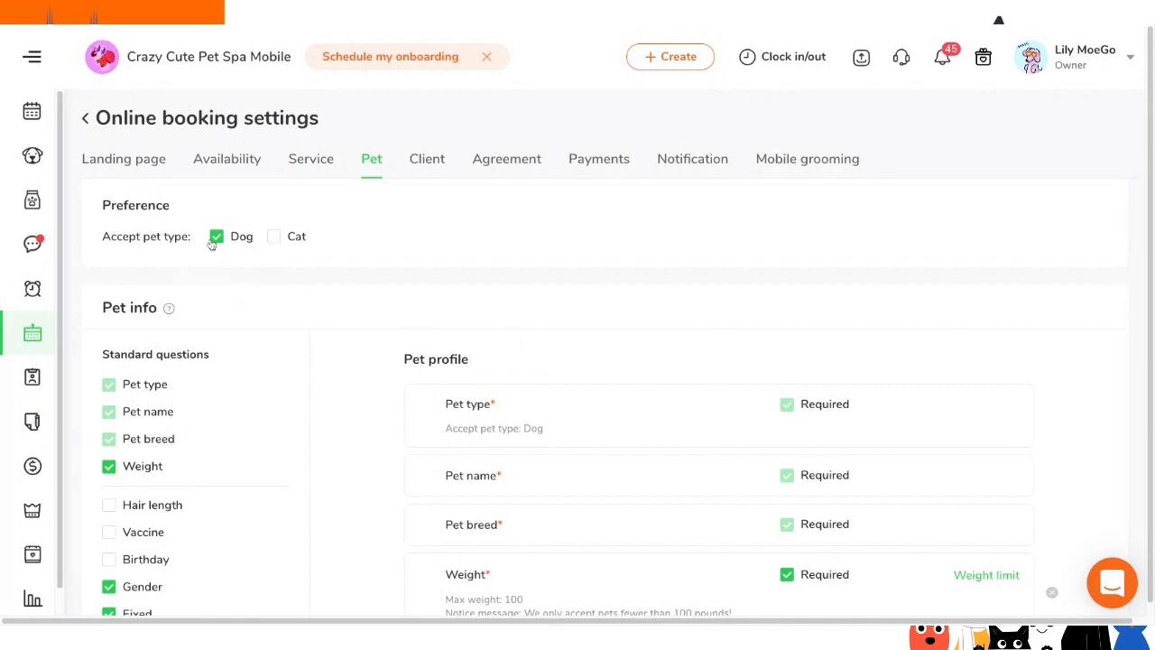
scroll(185, 361, "down", 2)
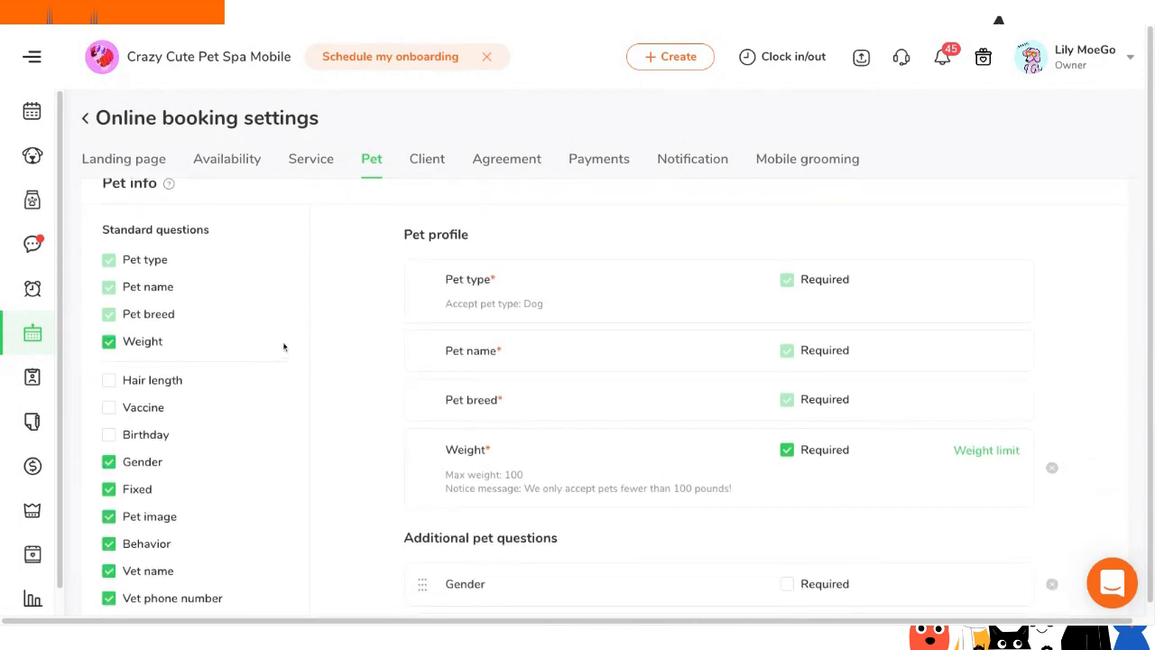
scroll(273, 348, "down", 1)
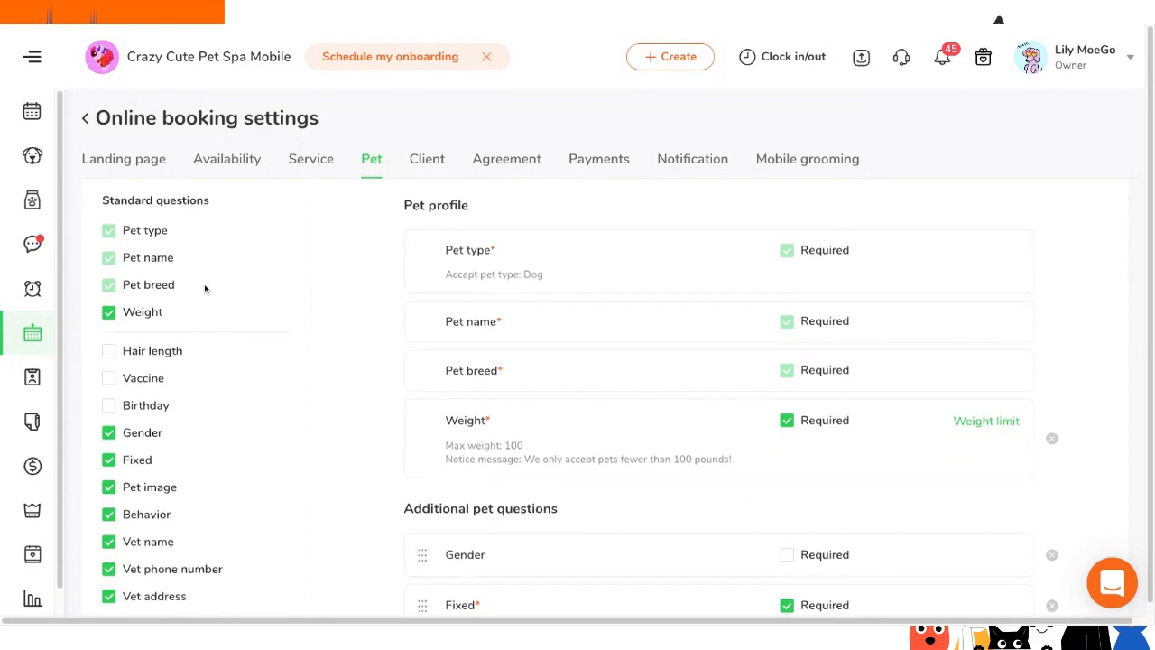
scroll(190, 347, "down", 3)
scroll(772, 506, "down", 2)
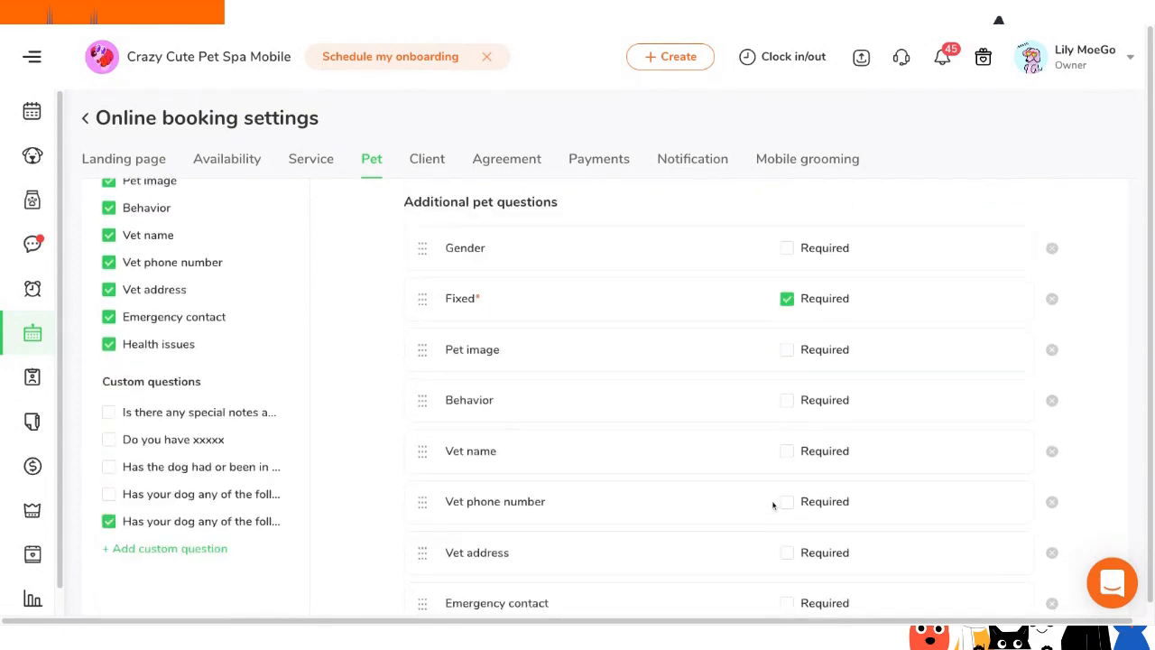
scroll(280, 526, "down", 1)
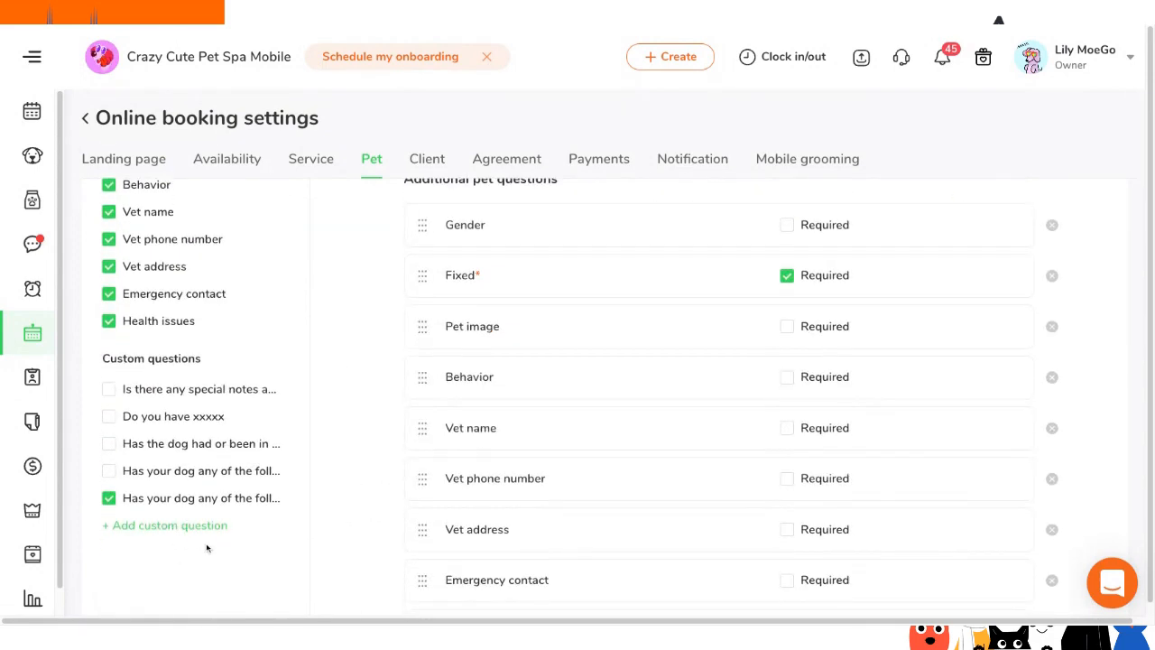
scroll(433, 497, "down", 6)
scroll(415, 518, "up", 4)
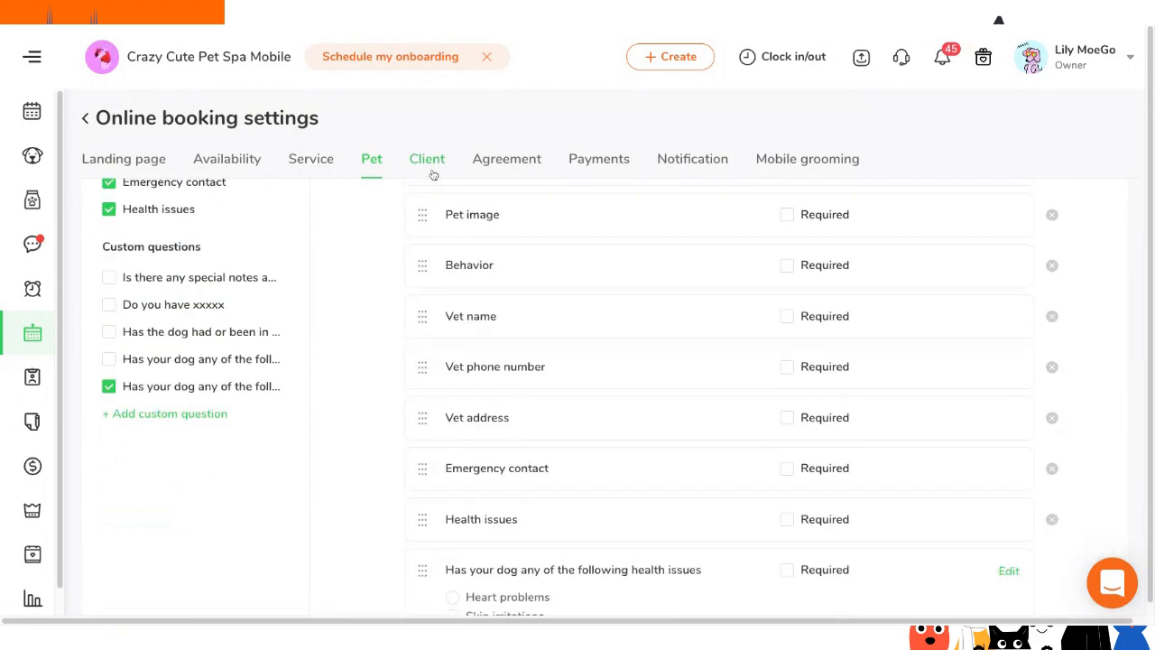
- Open the client settings and review the accepted client types, client questions and block list
left_click(431, 169)
scroll(571, 200, "up", 8)
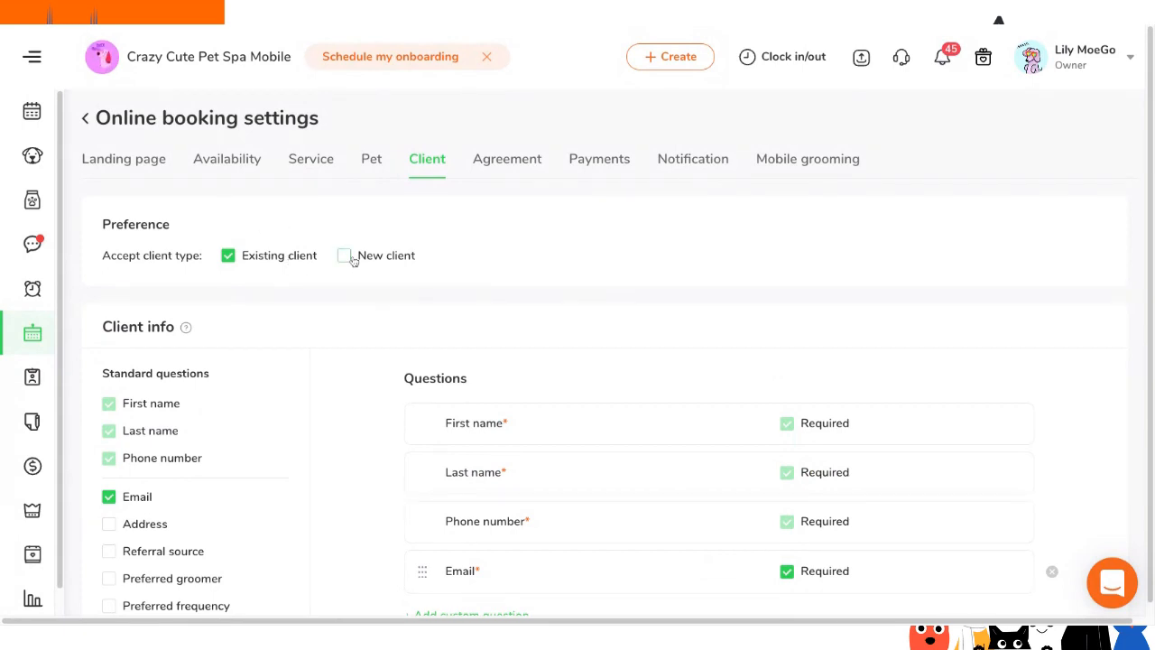
scroll(400, 271, "down", 2)
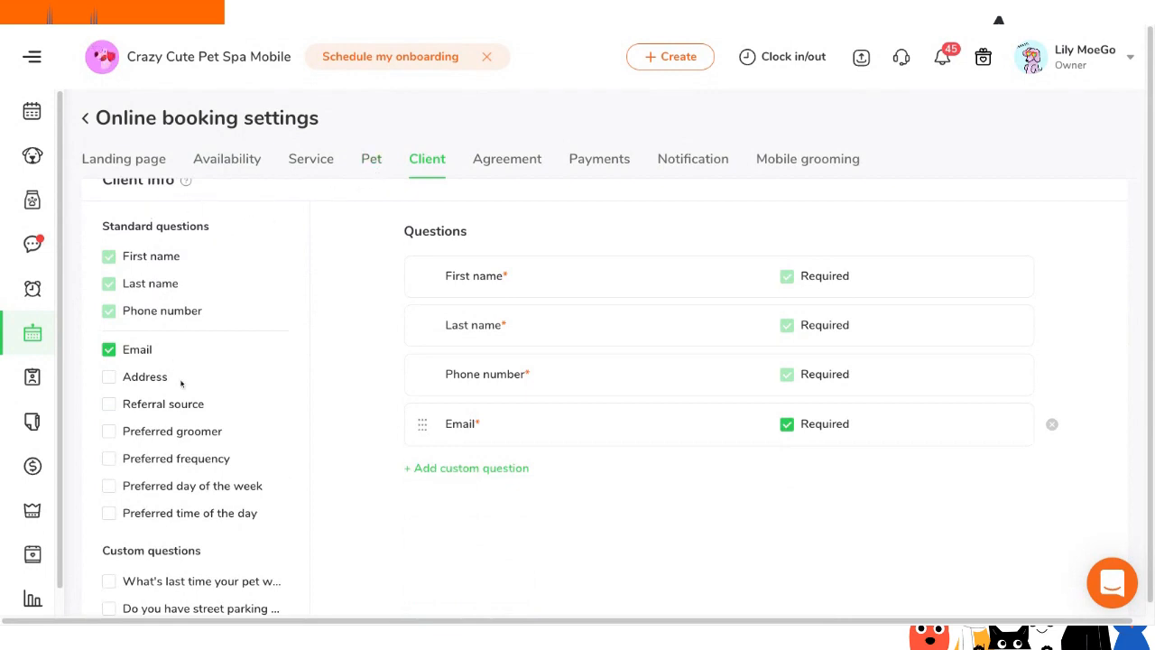
scroll(669, 299, "down", 1)
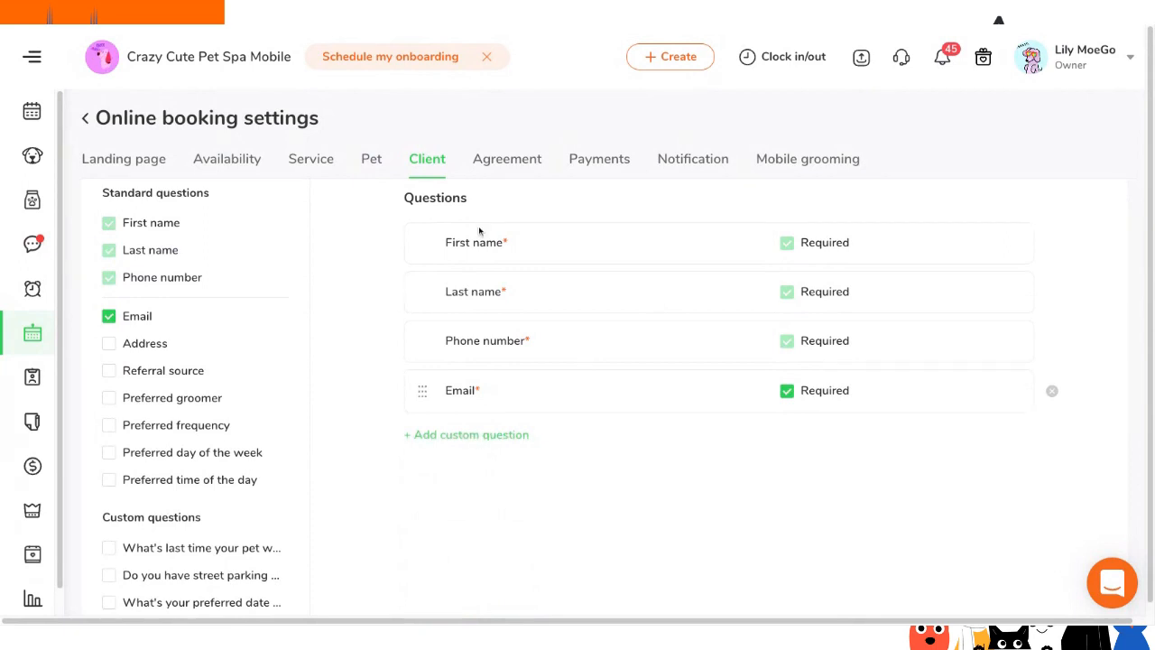
scroll(489, 415, "down", 6)
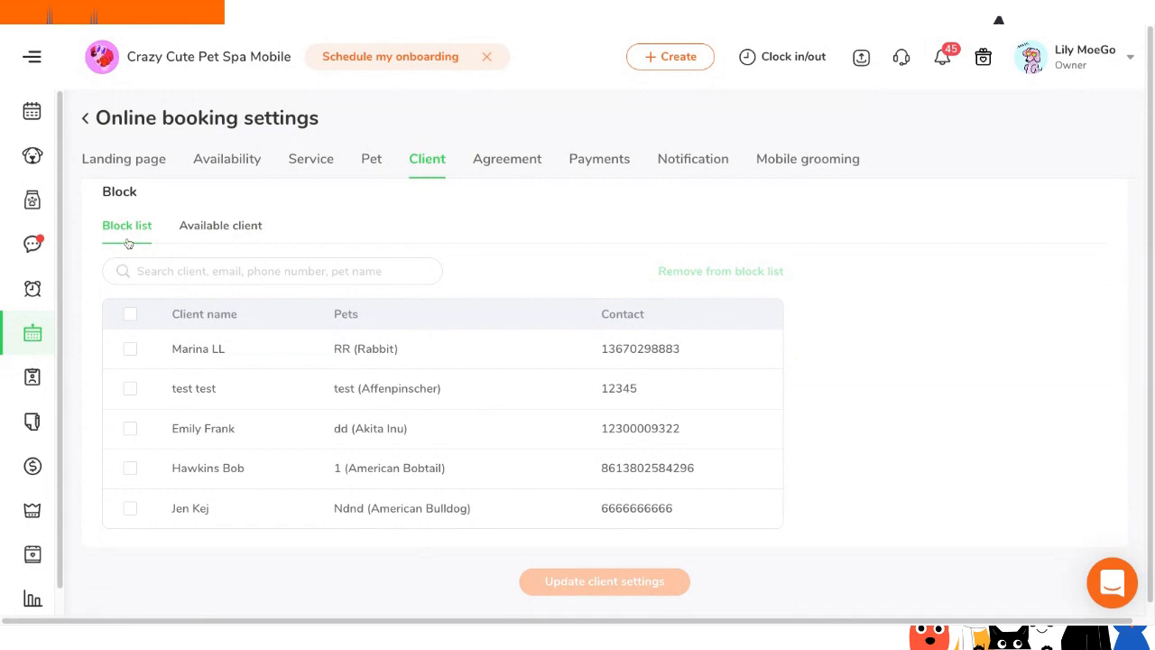
left_click(176, 270)
scroll(397, 244, "up", 10)
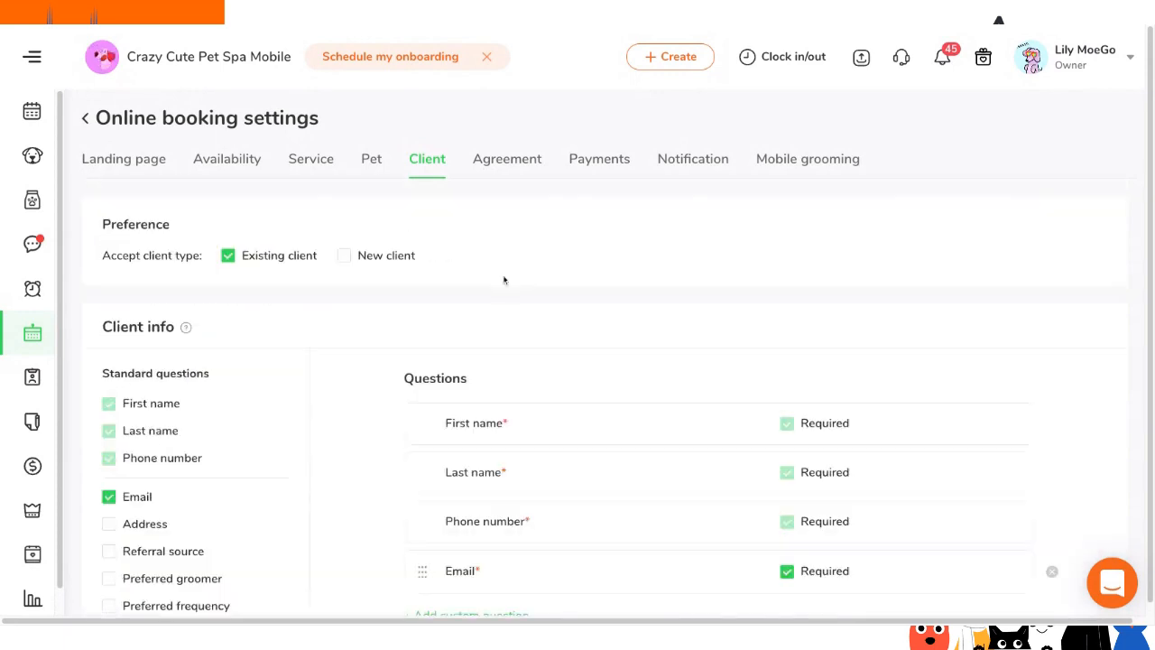
- Review the required agreements for online booking and the payment options, including the card-on-file cancellation policy
left_click(527, 171)
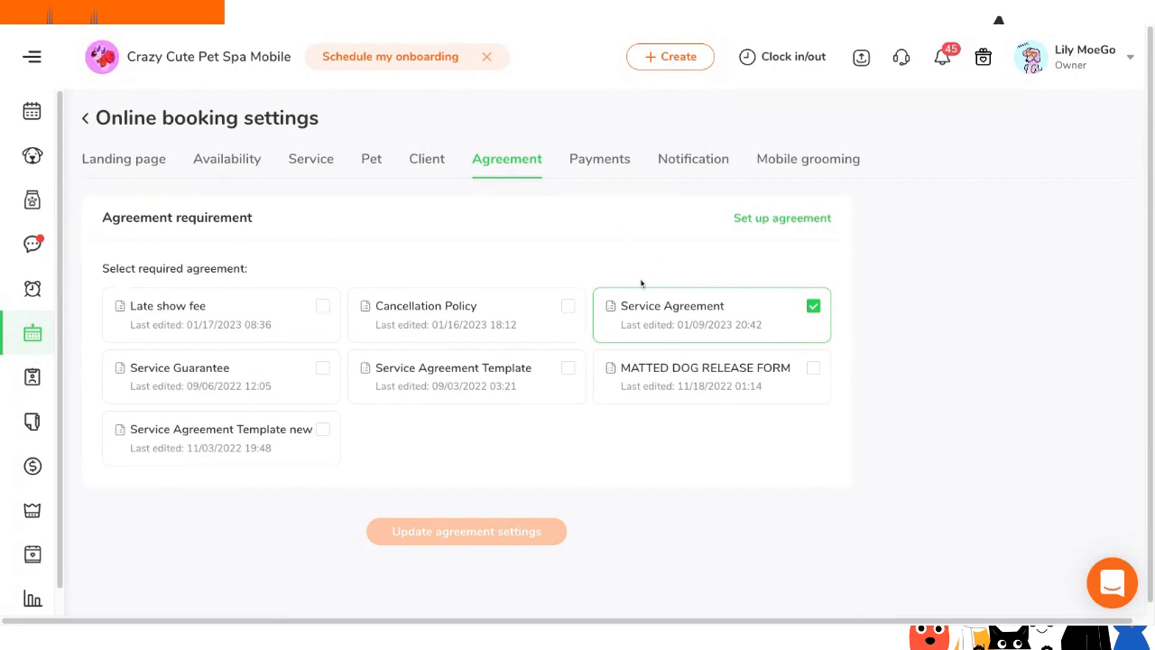
left_click(592, 173)
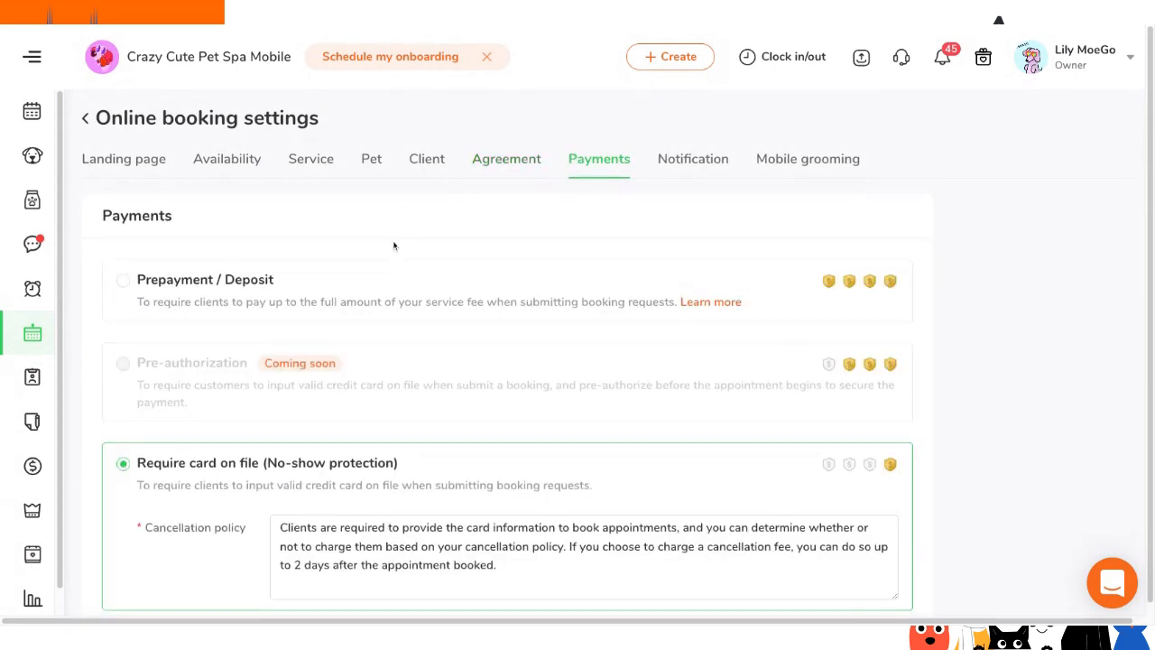
scroll(393, 245, "down", 1)
scroll(393, 245, "down", 2)
scroll(431, 322, "up", 3)
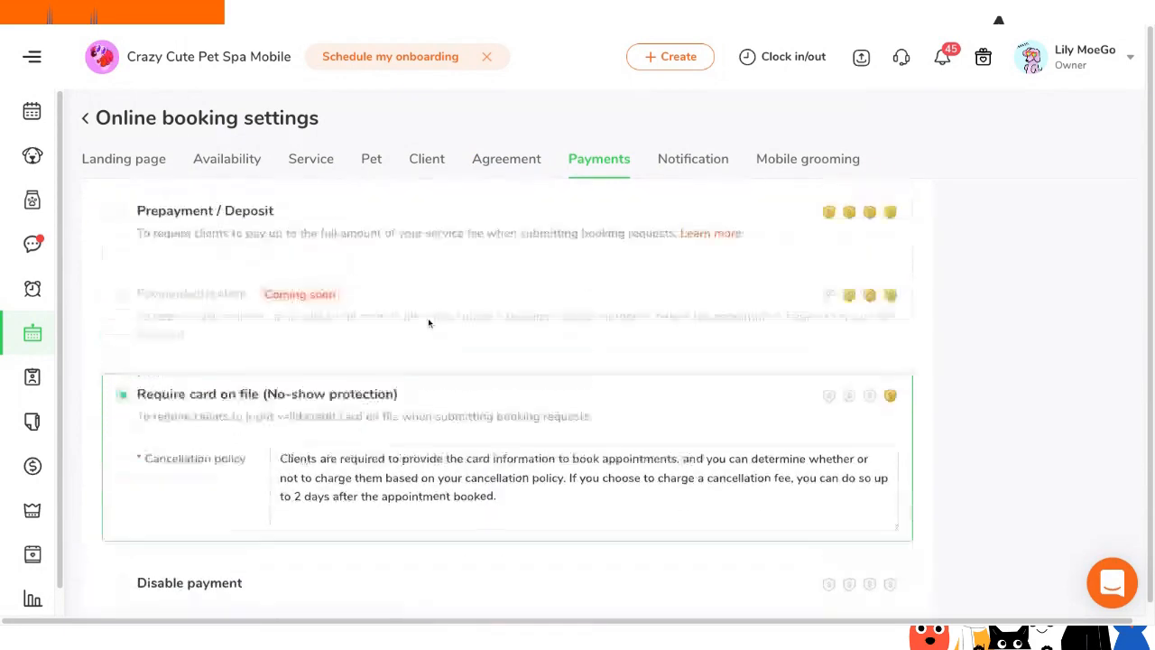
- Switch the booking payment option to Disable payment and back to Require card on file (No-show protection)
scroll(595, 297, "down", 3)
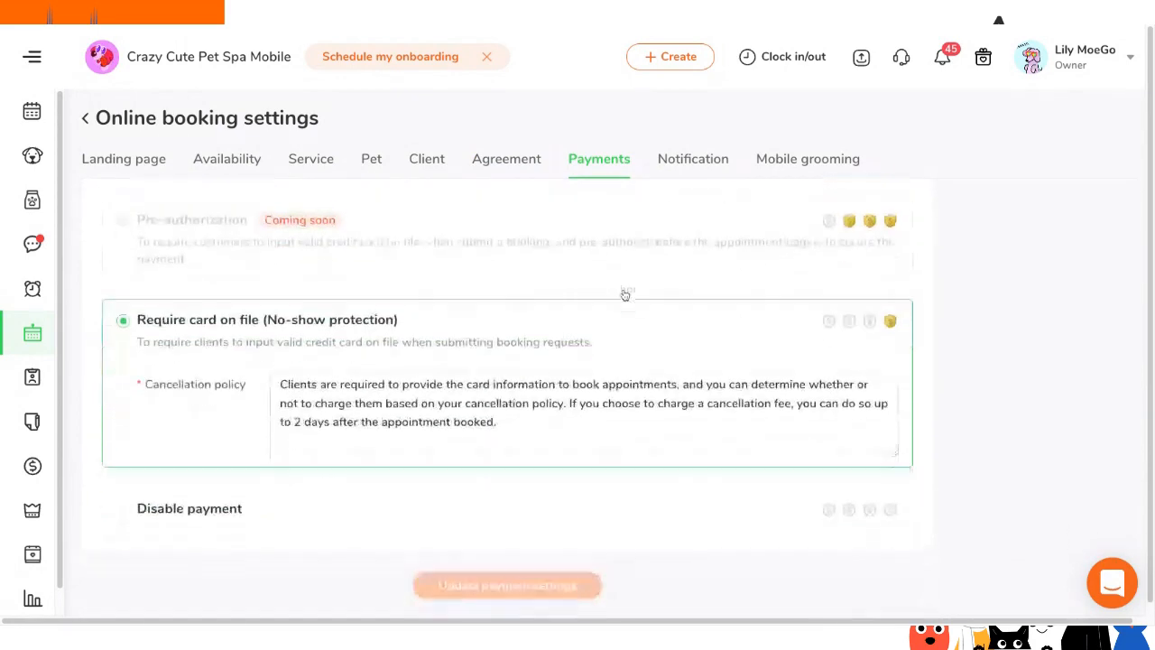
left_click(418, 511)
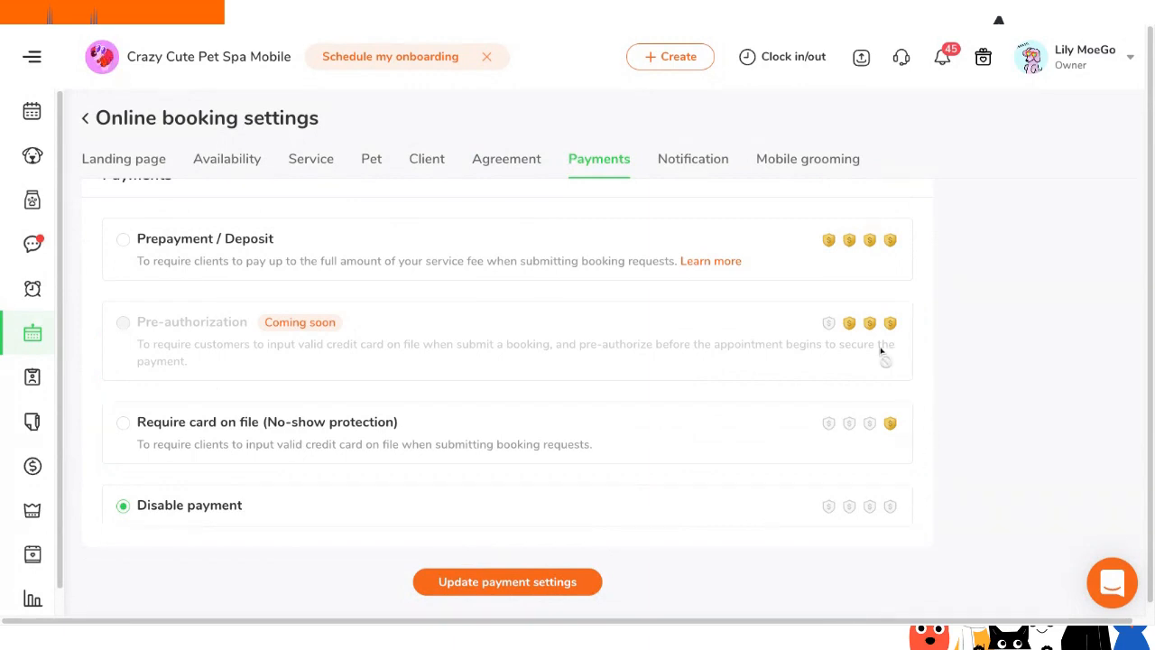
scroll(882, 353, "up", 1)
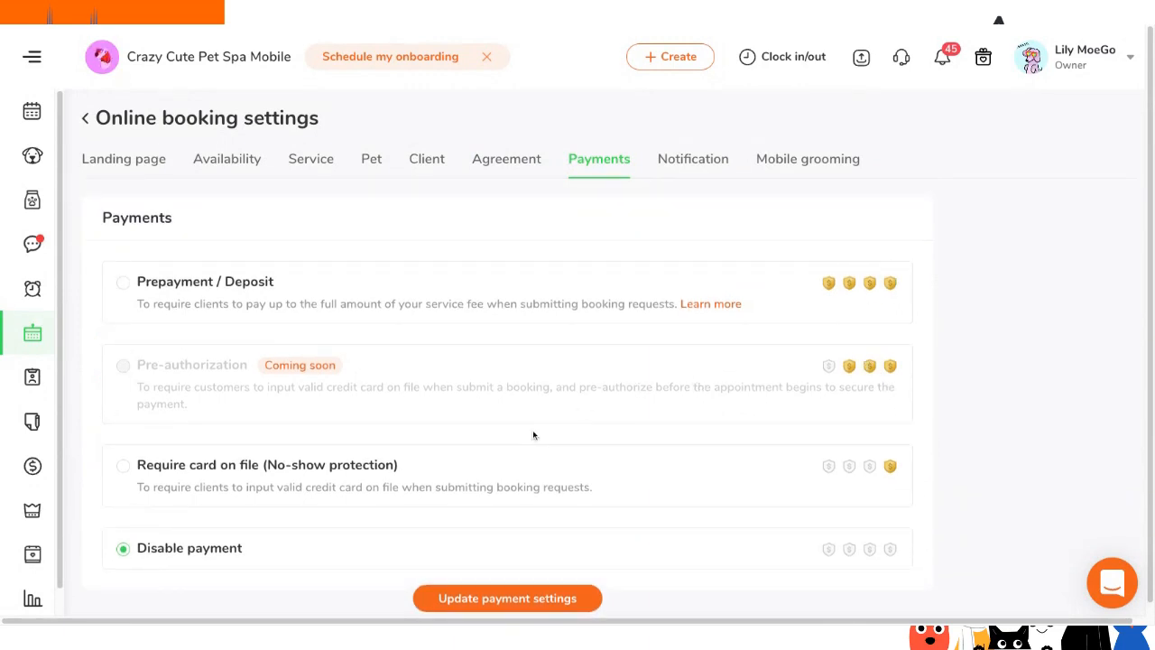
left_click(510, 476)
scroll(568, 469, "down", 1)
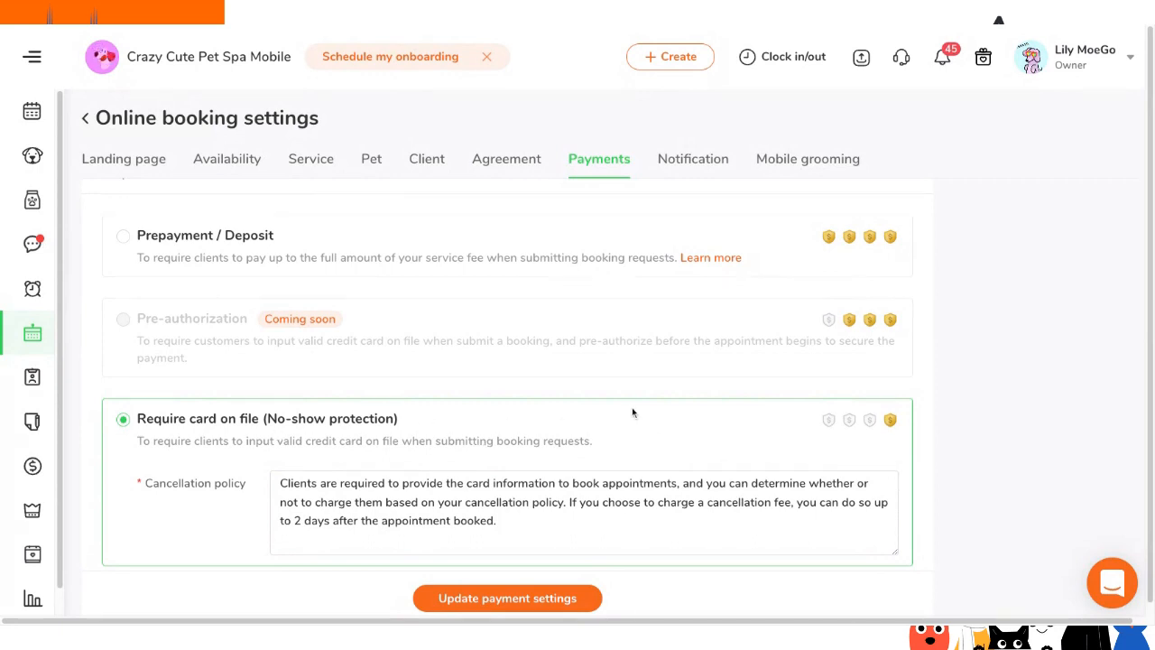
- Try the Prepayment / Deposit option and review its prepay amount choices, fixed amount and cancellation policy
left_click(532, 247)
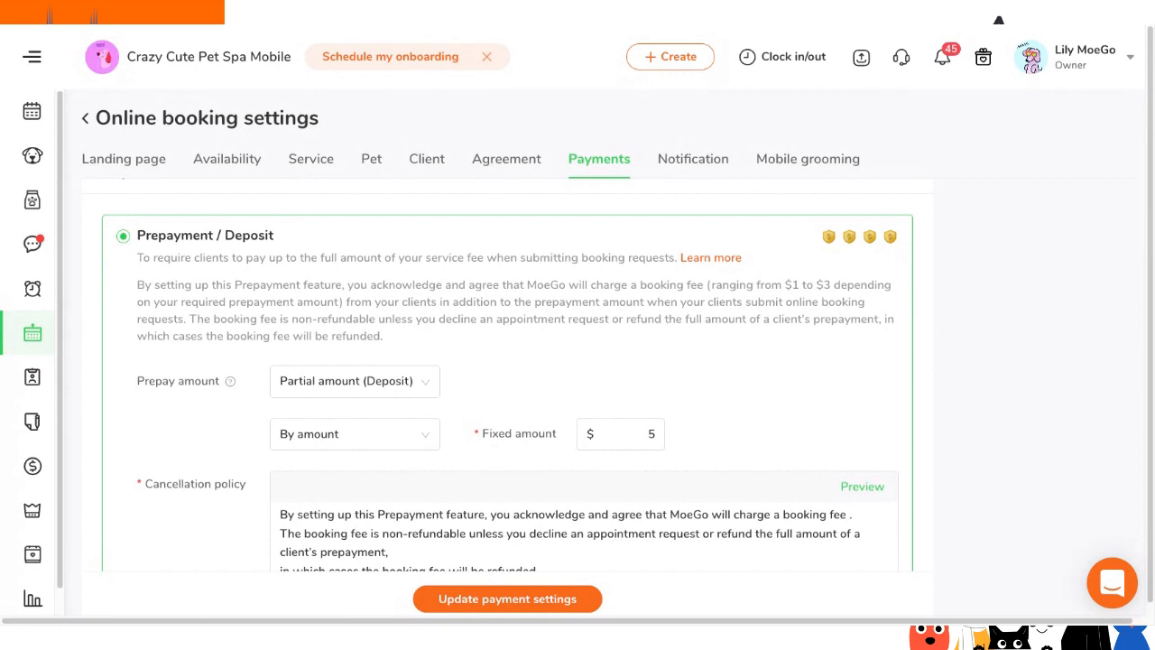
left_click(366, 379)
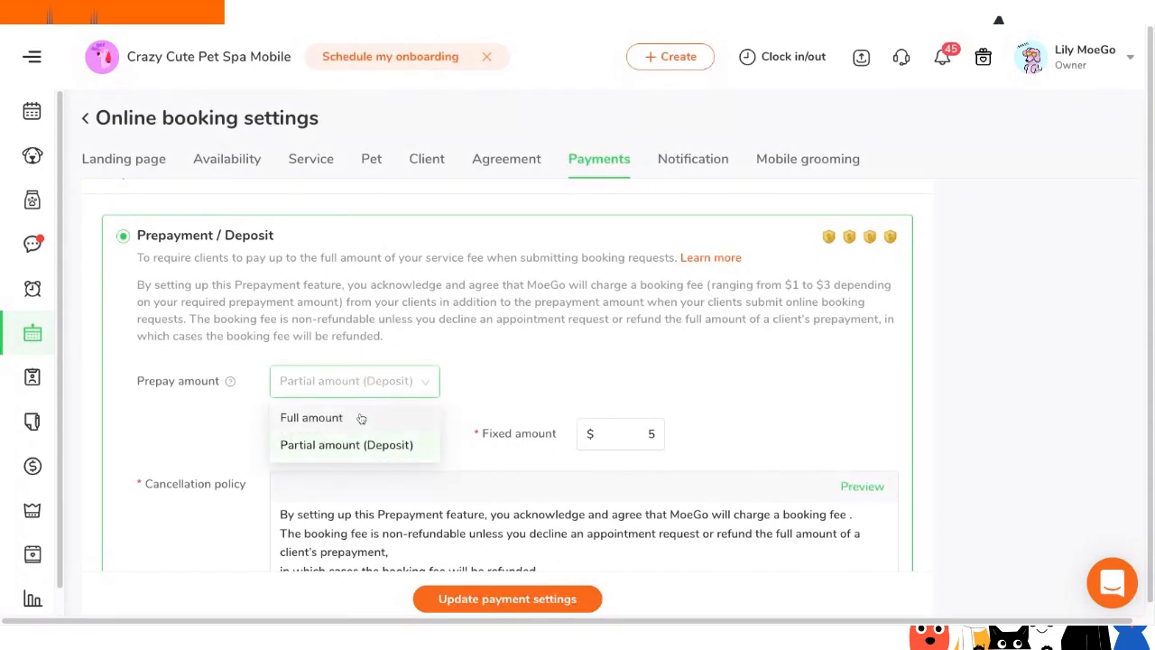
left_click(602, 357)
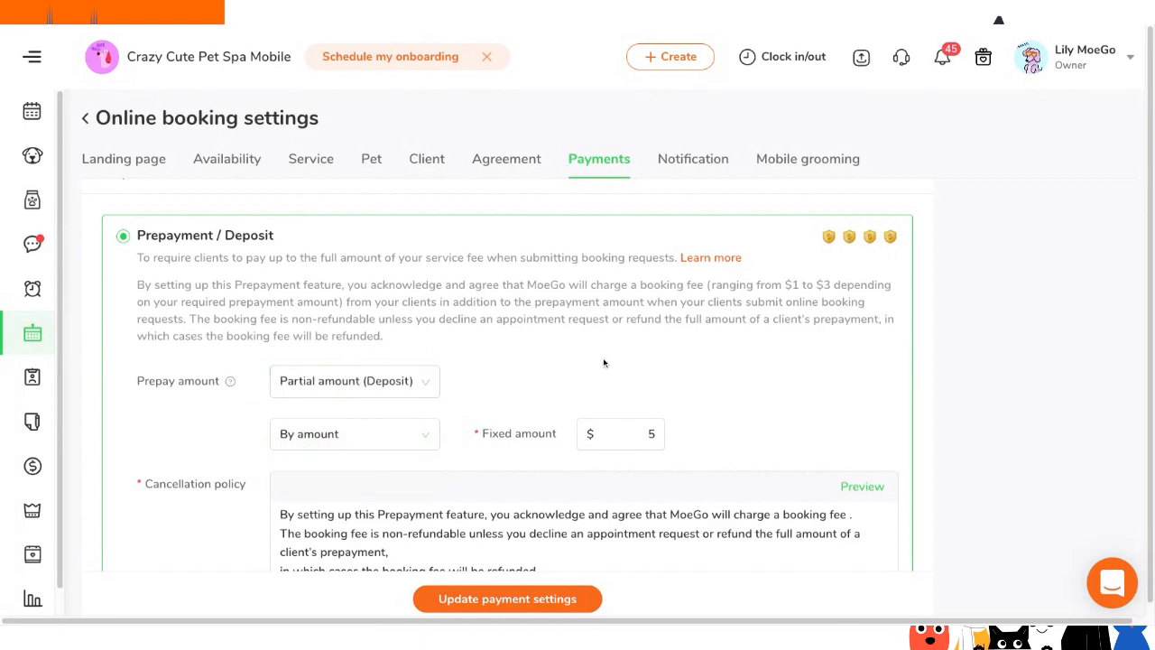
scroll(607, 339, "down", 2)
scroll(562, 315, "up", 2)
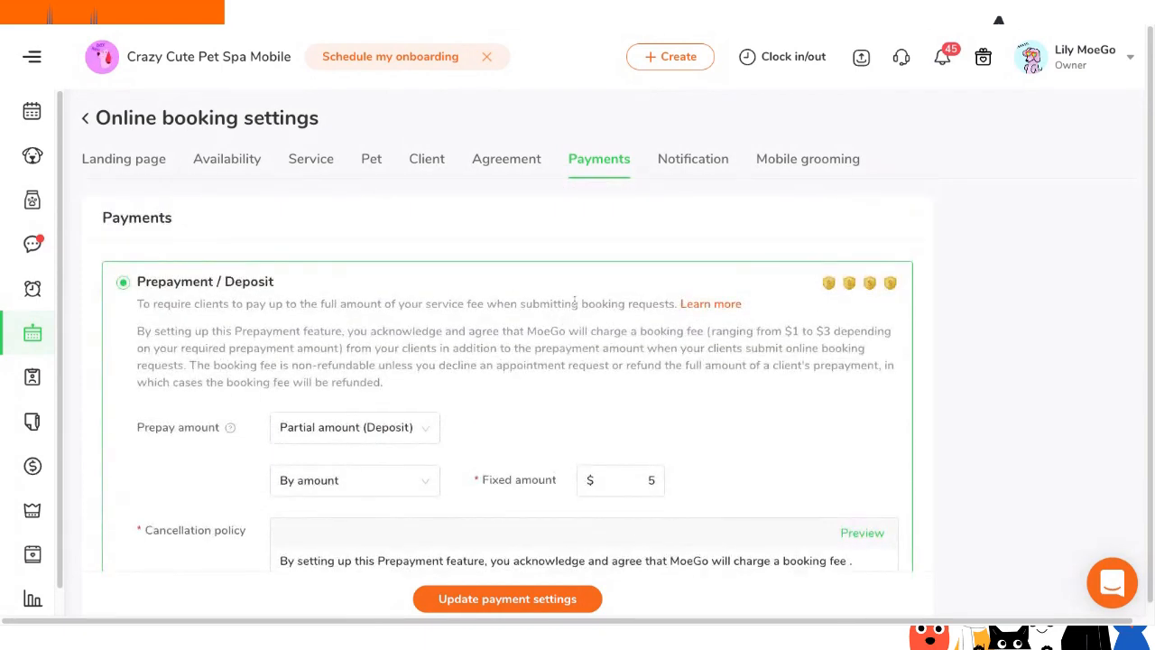
scroll(444, 408, "down", 4)
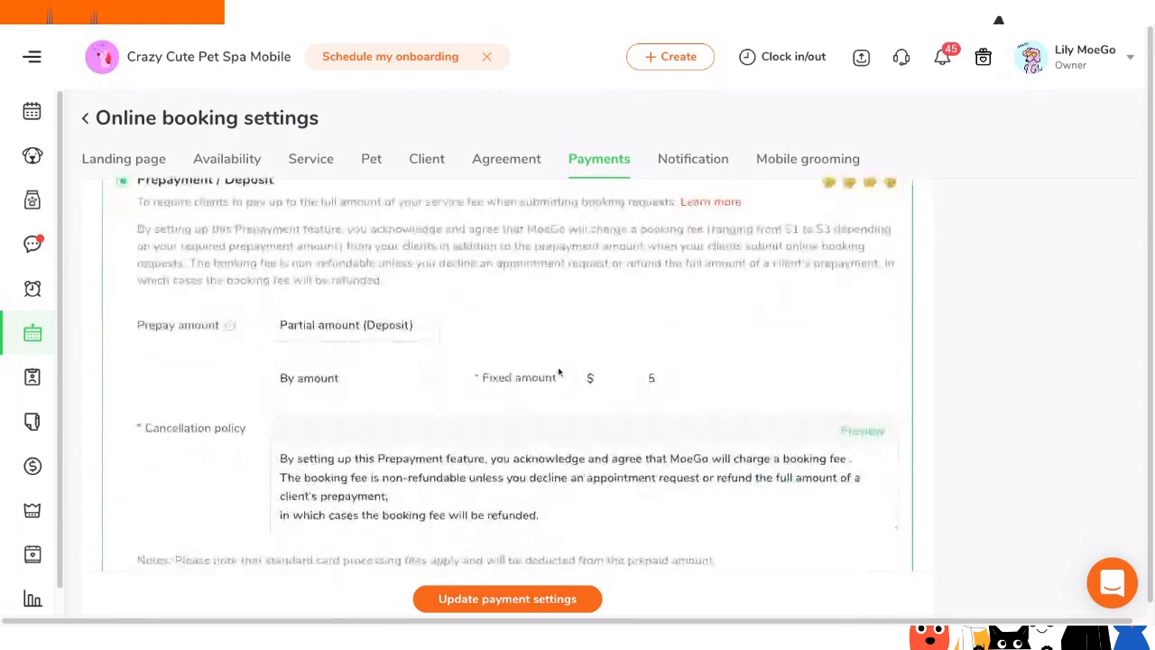
- Select Require card on file (No-show protection) as the booking payment option and save the payment settings
left_click(298, 476)
scroll(574, 325, "up", 2)
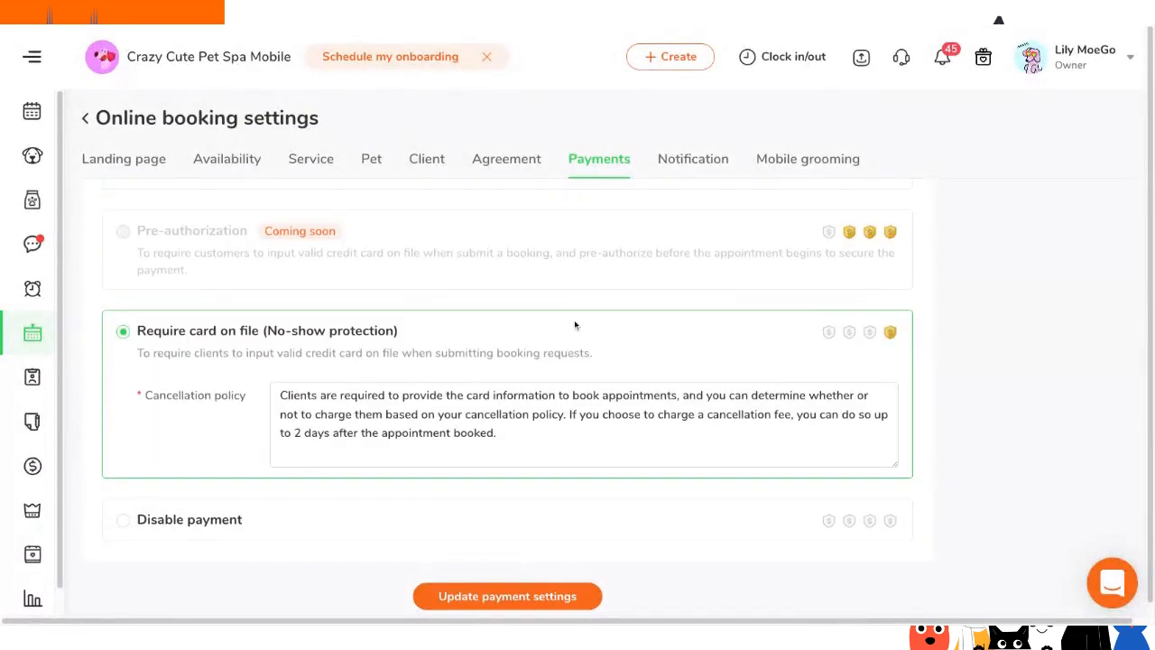
left_click(561, 588)
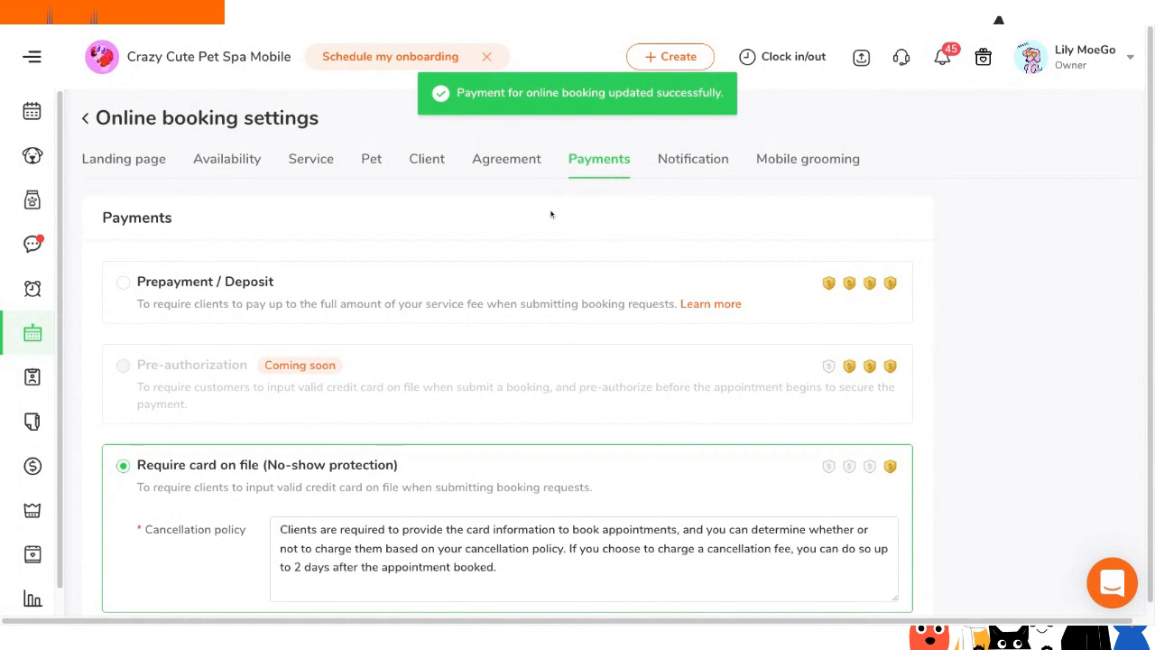
- Open the notification settings and review the recipients and templates for submitted booking requests and accepted appointments
left_click(695, 163)
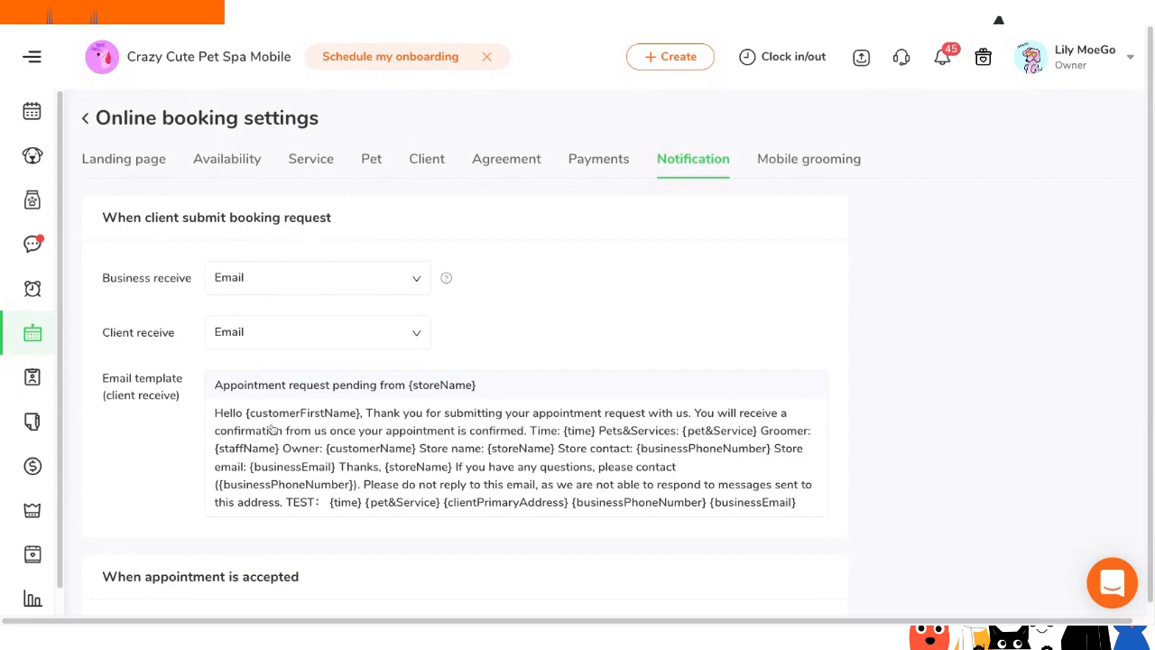
scroll(281, 312, "down", 3)
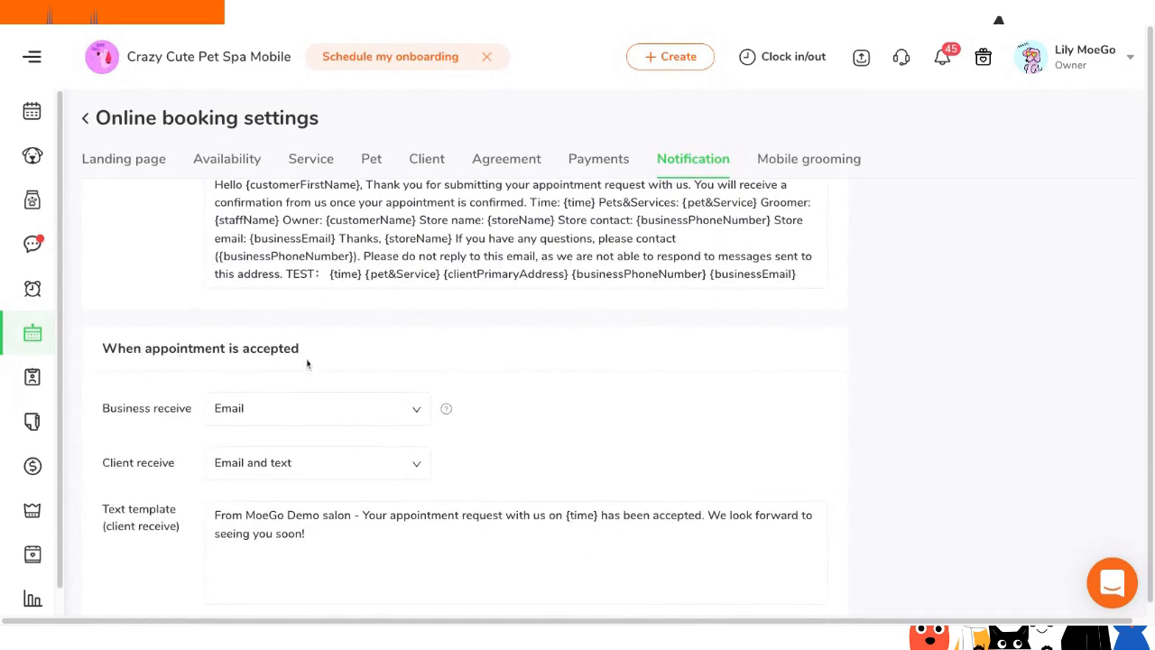
scroll(304, 361, "down", 1)
scroll(225, 387, "down", 1)
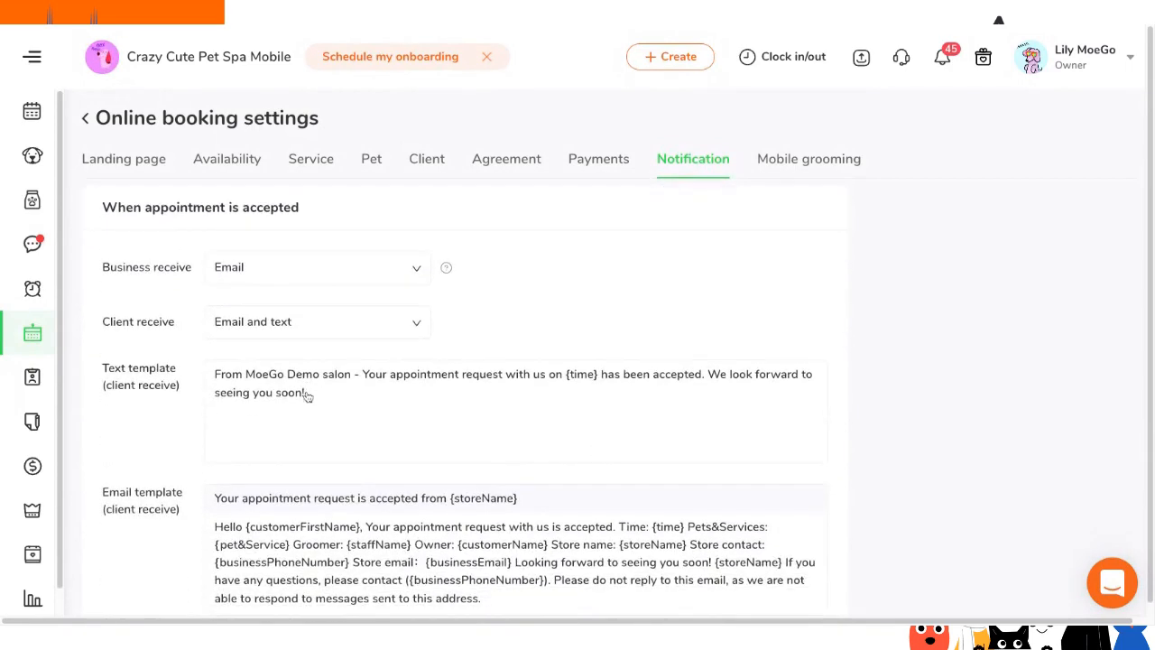
scroll(306, 397, "down", 3)
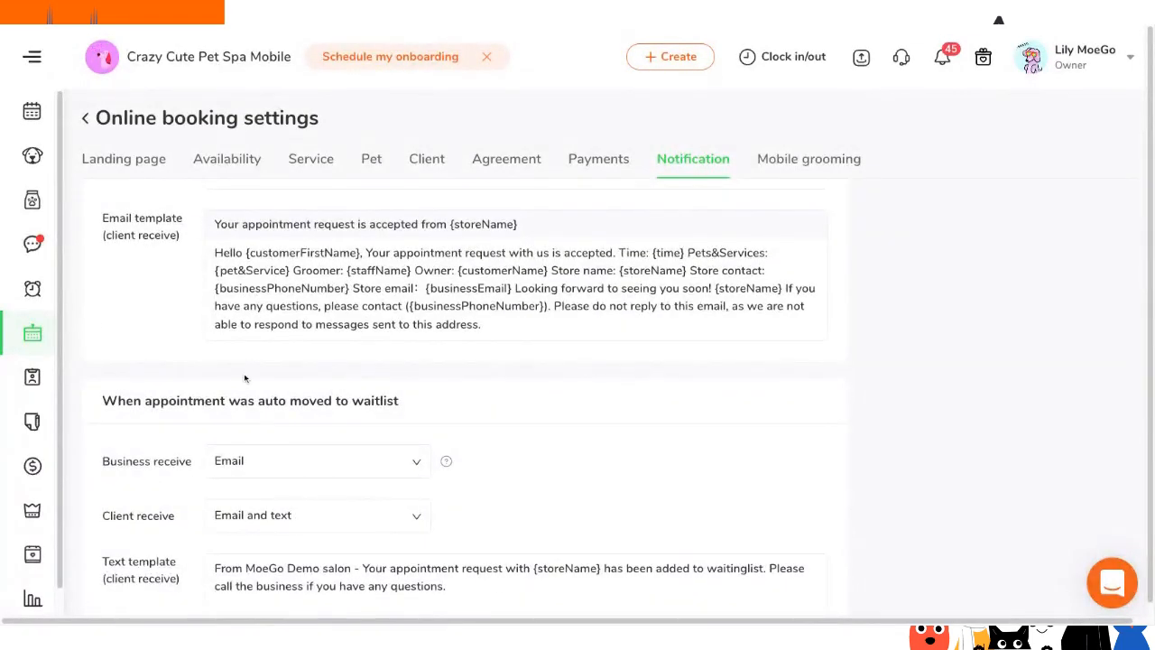
- Review the notification recipients and templates for appointments auto moved to the waitlist and for declined requests
left_click_drag(286, 400, 422, 400)
left_click(422, 401)
scroll(532, 408, "down", 1)
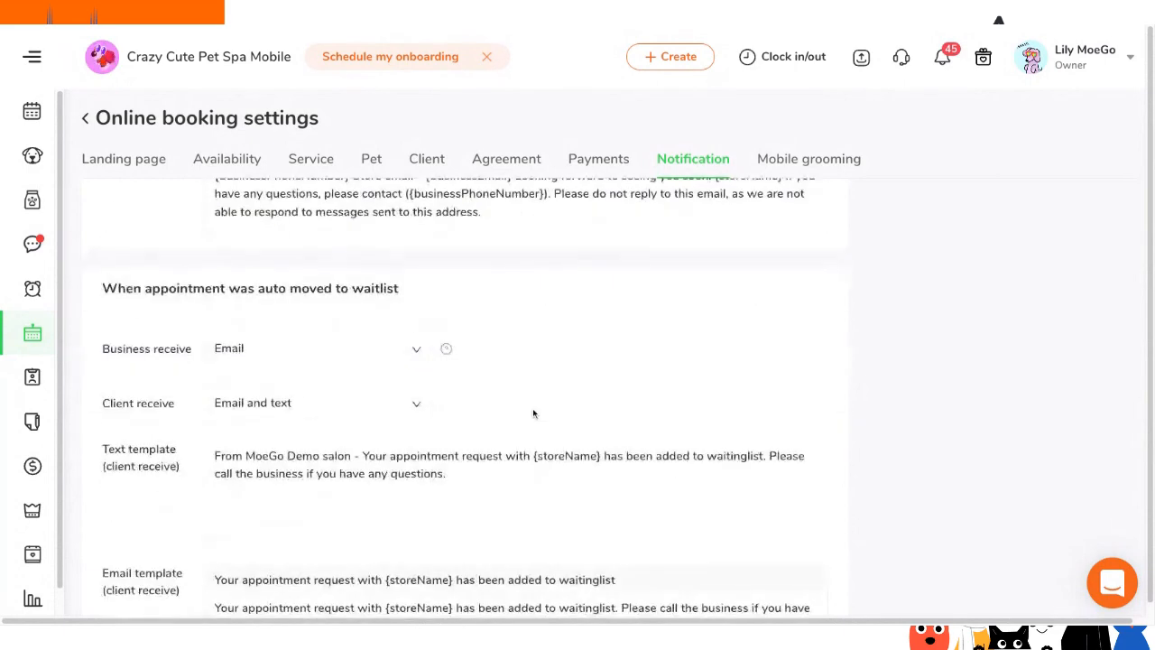
scroll(315, 484, "down", 1)
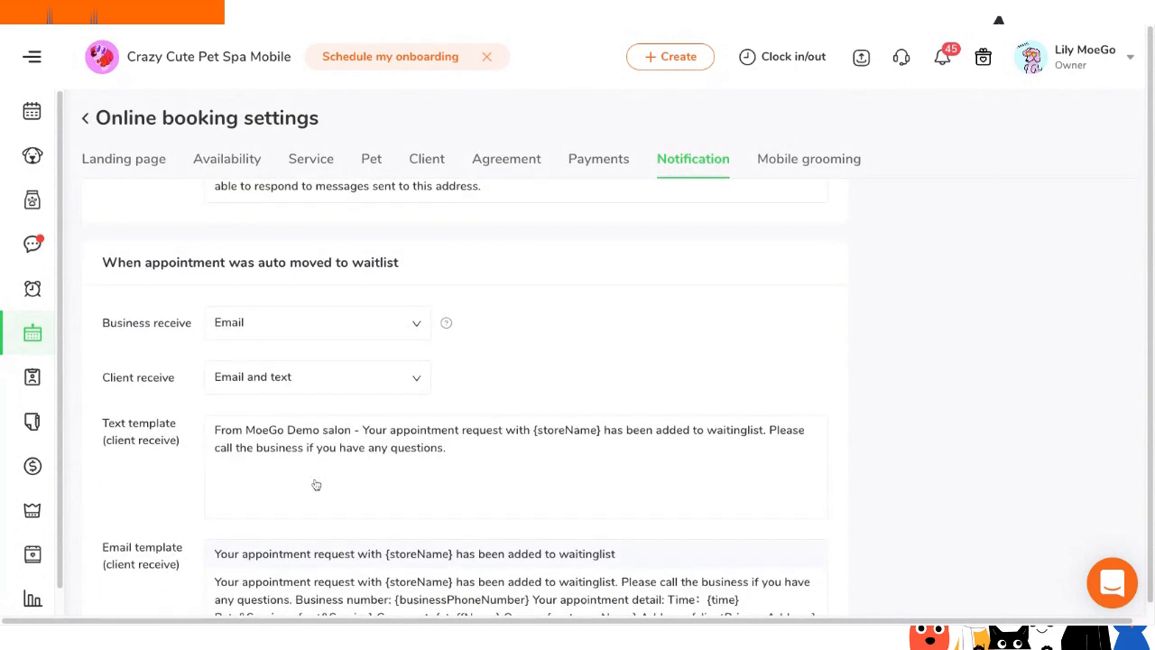
scroll(330, 405, "down", 5)
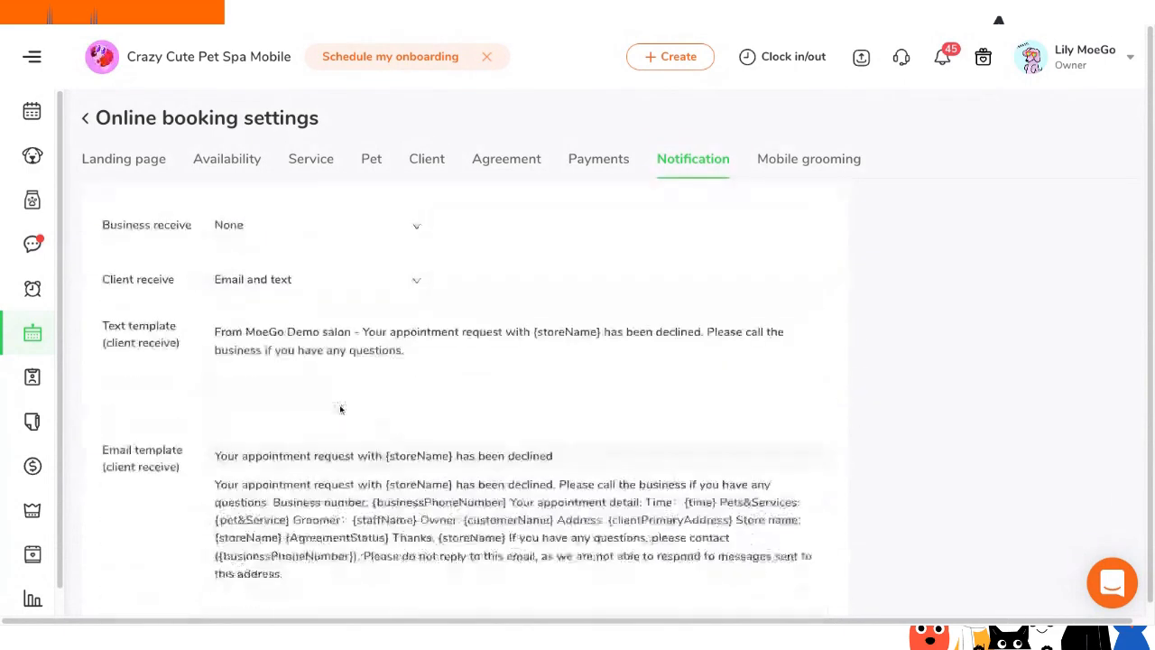
scroll(421, 349, "up", 1)
scroll(420, 382, "down", 1)
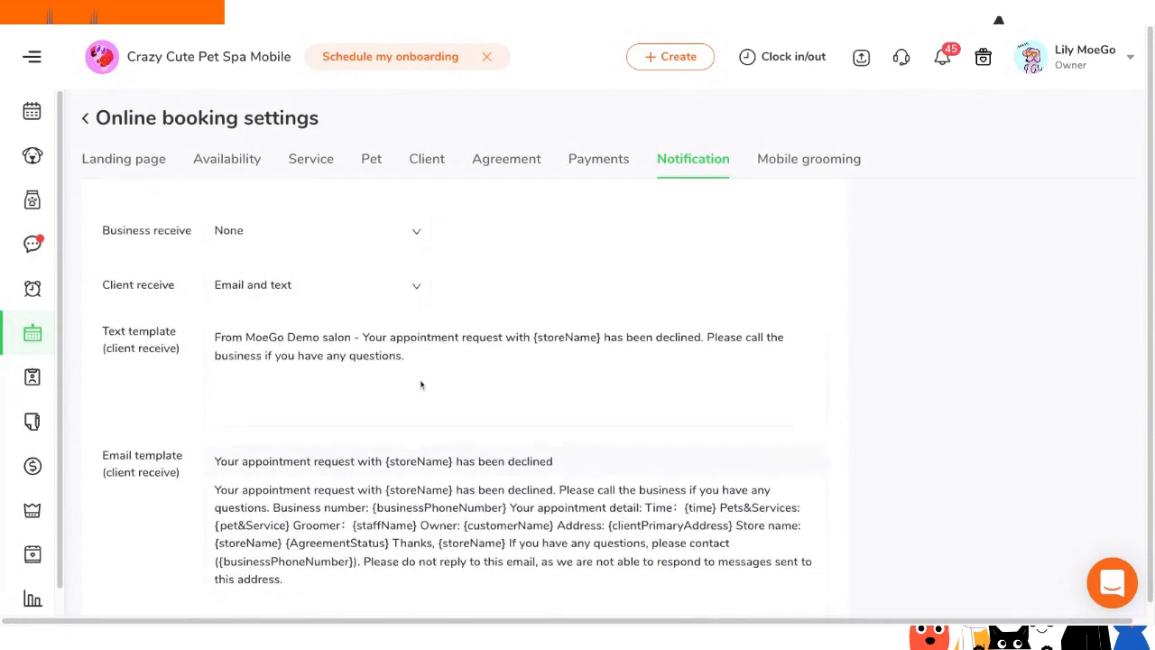
scroll(420, 383, "up", 4)
scroll(420, 384, "up", 8)
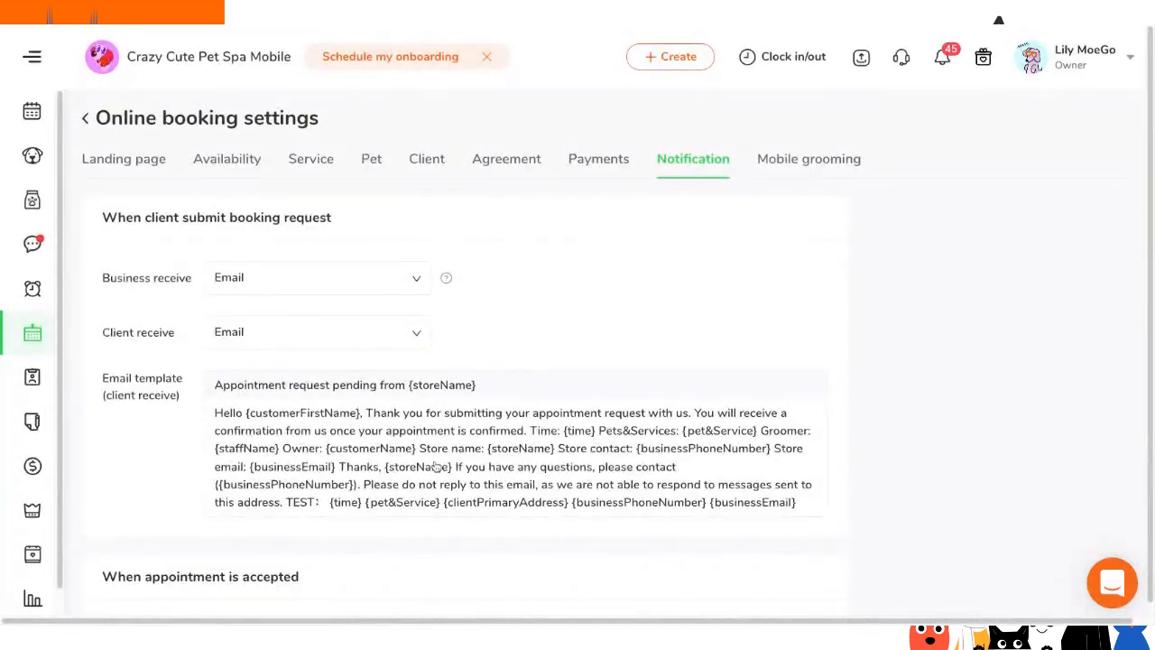
- Open the client email template for submitted booking requests, examine its text and insertable variables, and close it unchanged
left_click(435, 466)
scroll(468, 210, "down", 5)
scroll(481, 247, "up", 5)
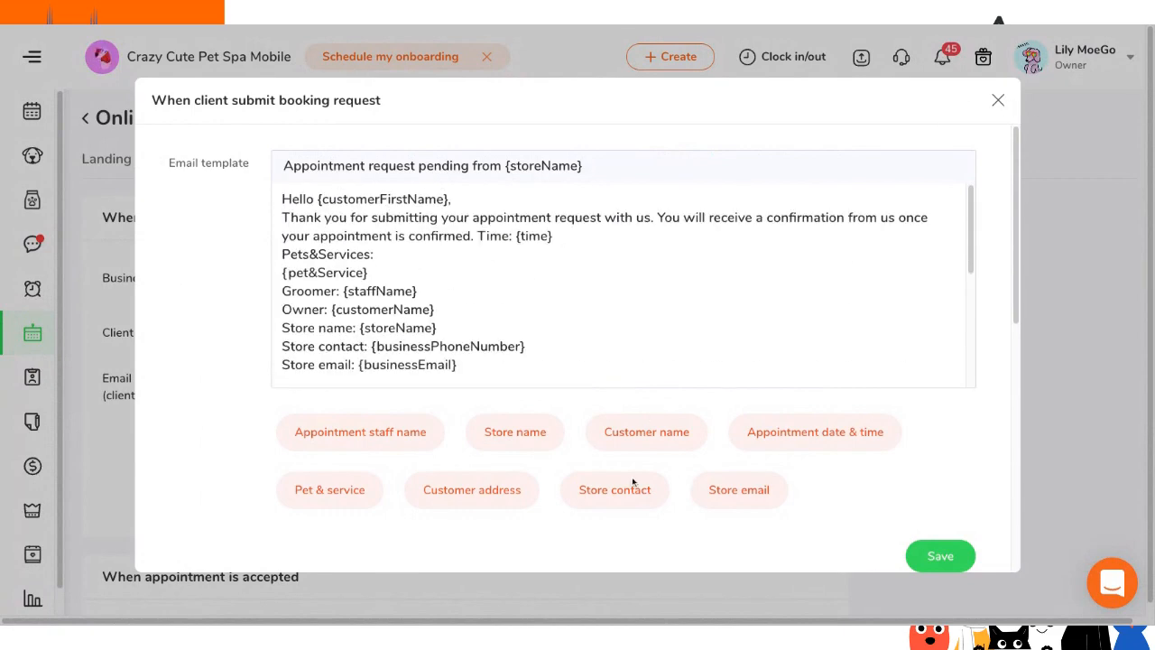
left_click(999, 102)
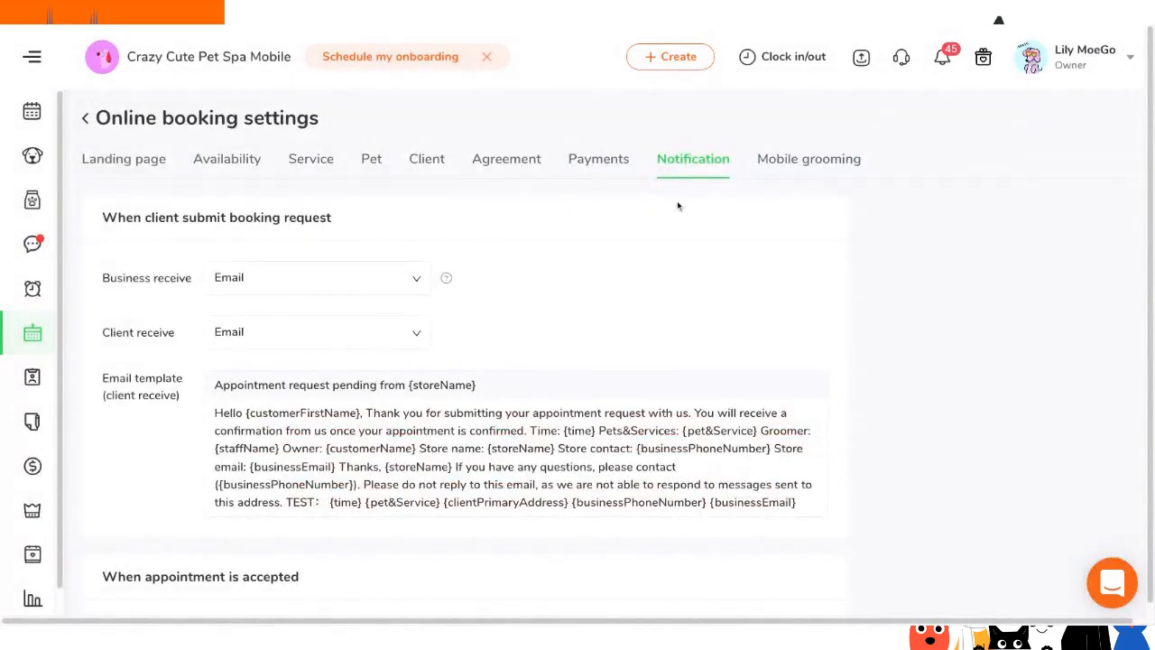
- Turn on Require address for service area in the mobile grooming settings and check the zipcode and radius options
left_click(807, 159)
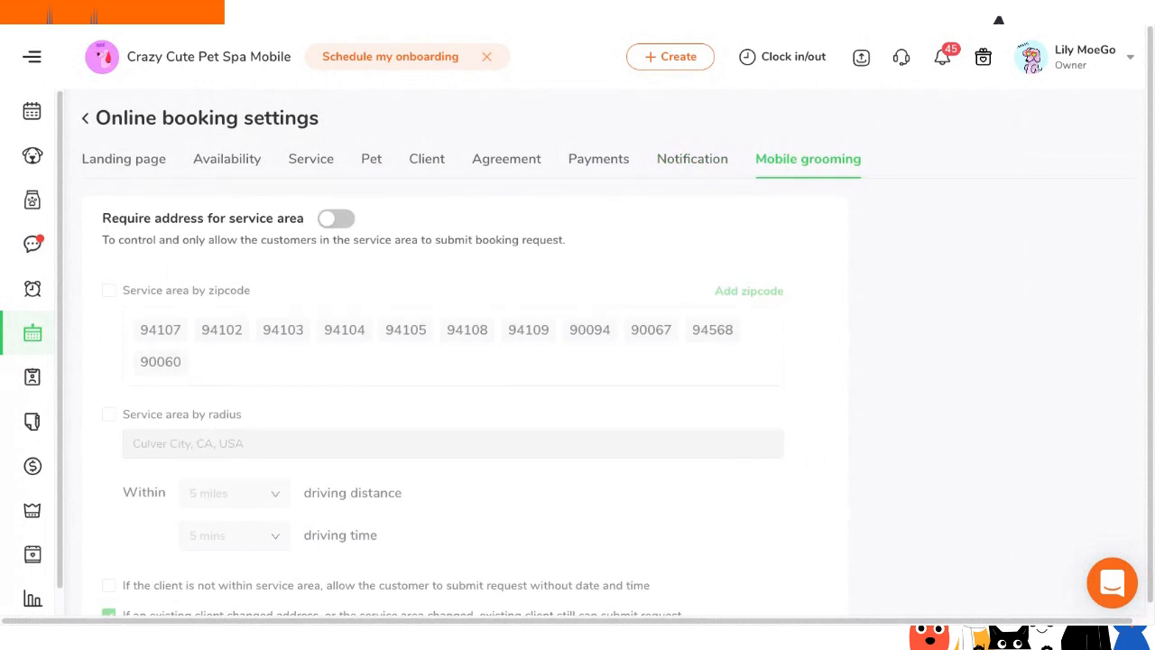
left_click(342, 223)
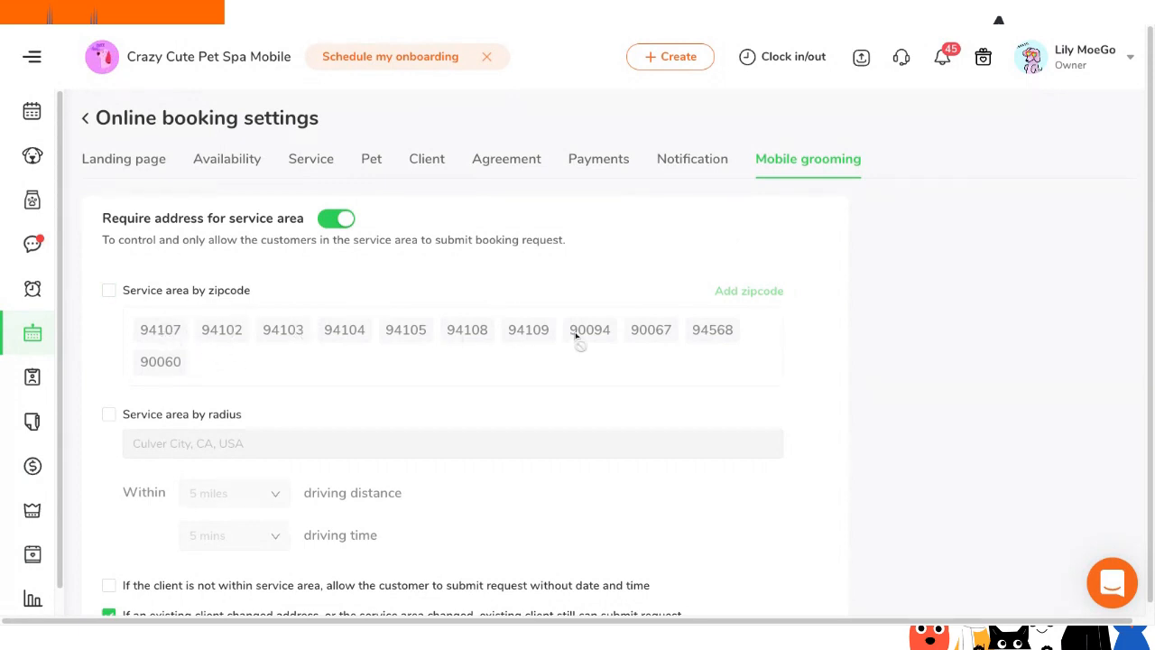
scroll(166, 280, "down", 1)
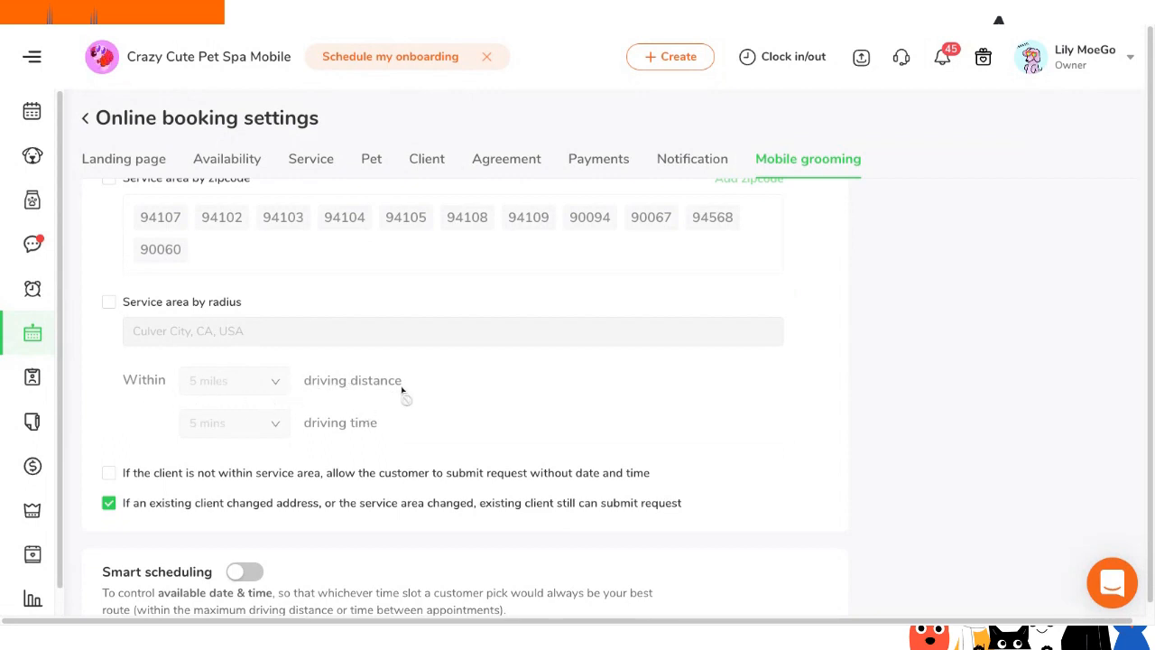
scroll(342, 343, "up", 1)
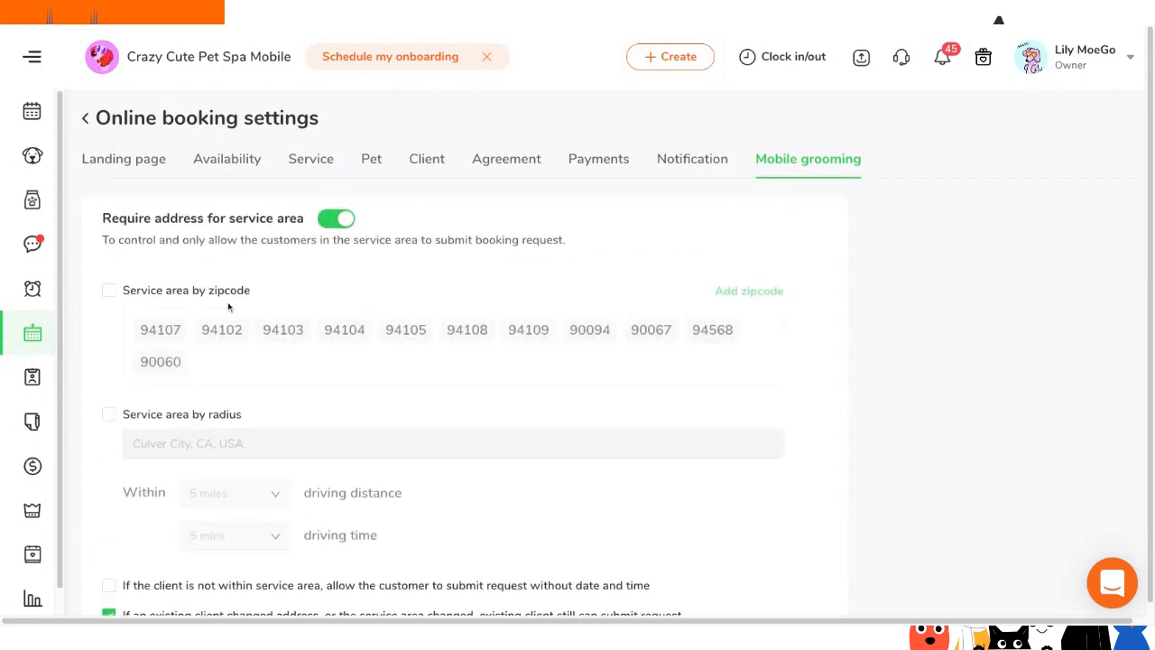
- Review the Smart scheduling and Certain area for certain days options, and leave the online booking settings
scroll(420, 276, "down", 3)
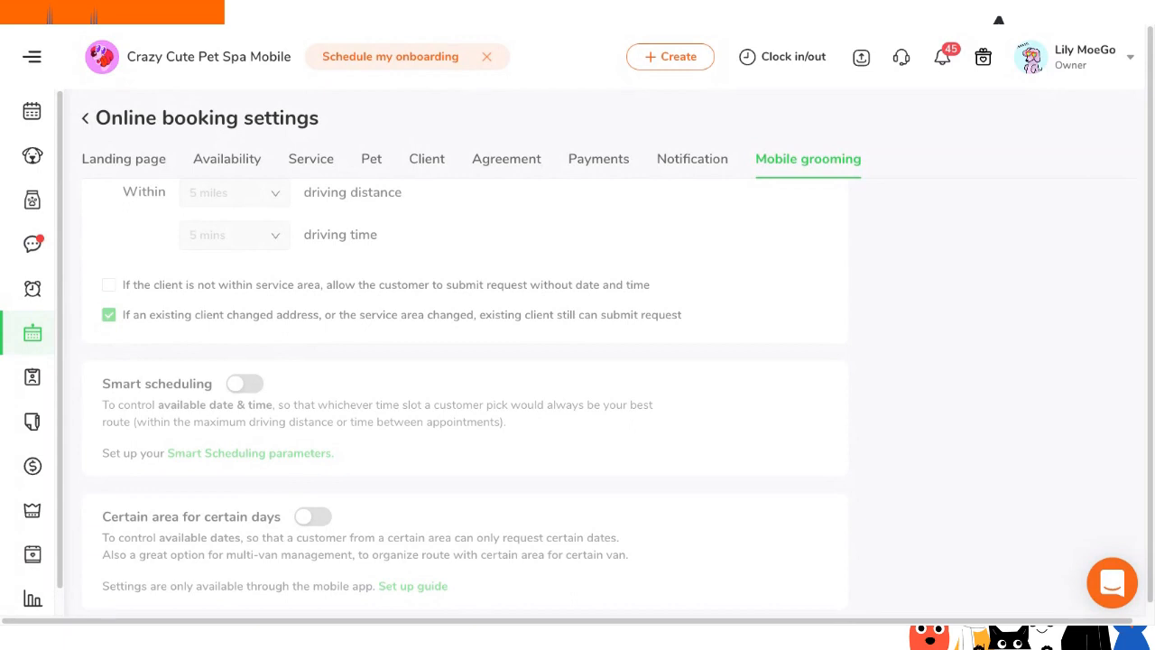
scroll(433, 288, "up", 5)
left_click(86, 119)
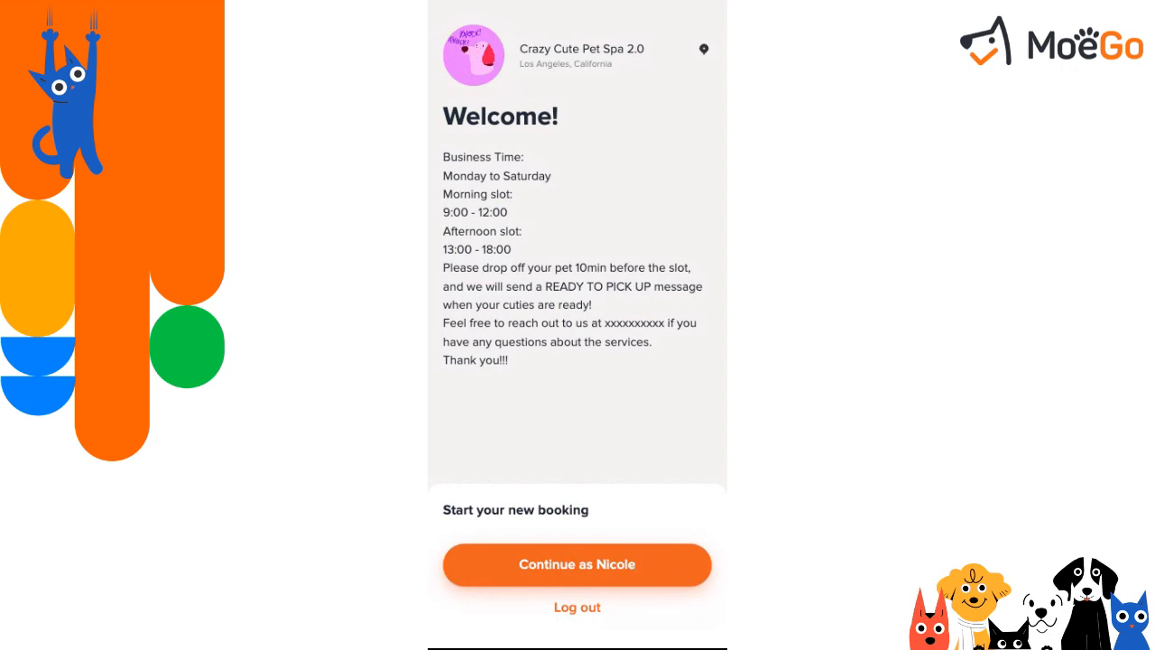
- Start a new booking from the client booking page as the signed-in client and choose Lola as the pet
left_click(563, 566)
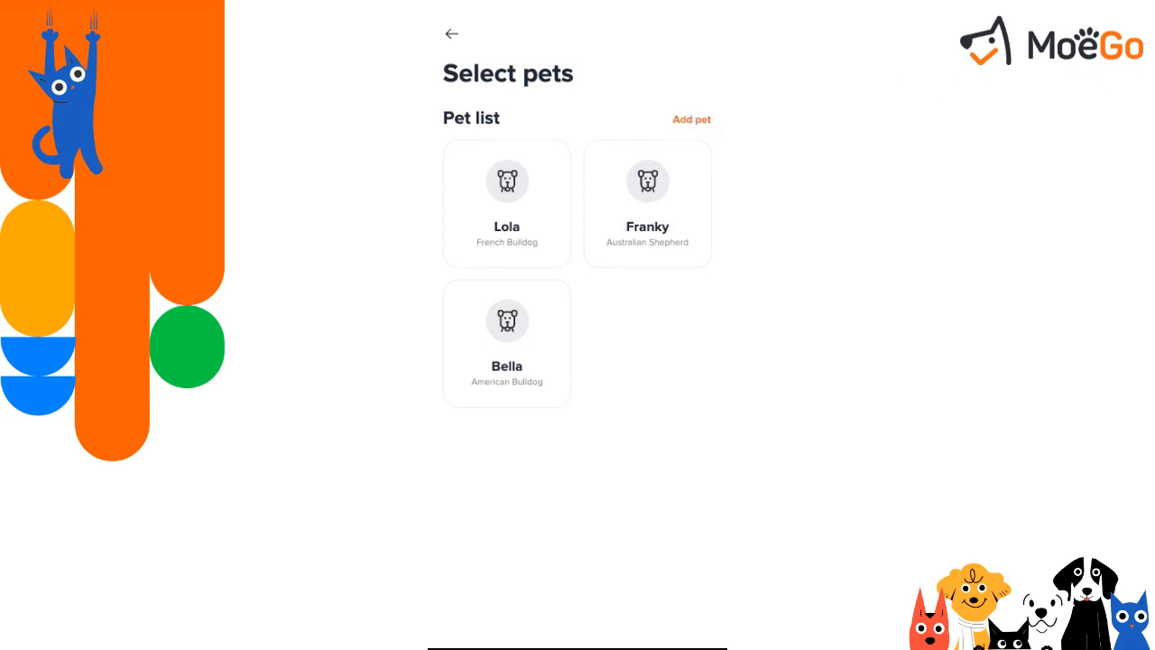
left_click(521, 188)
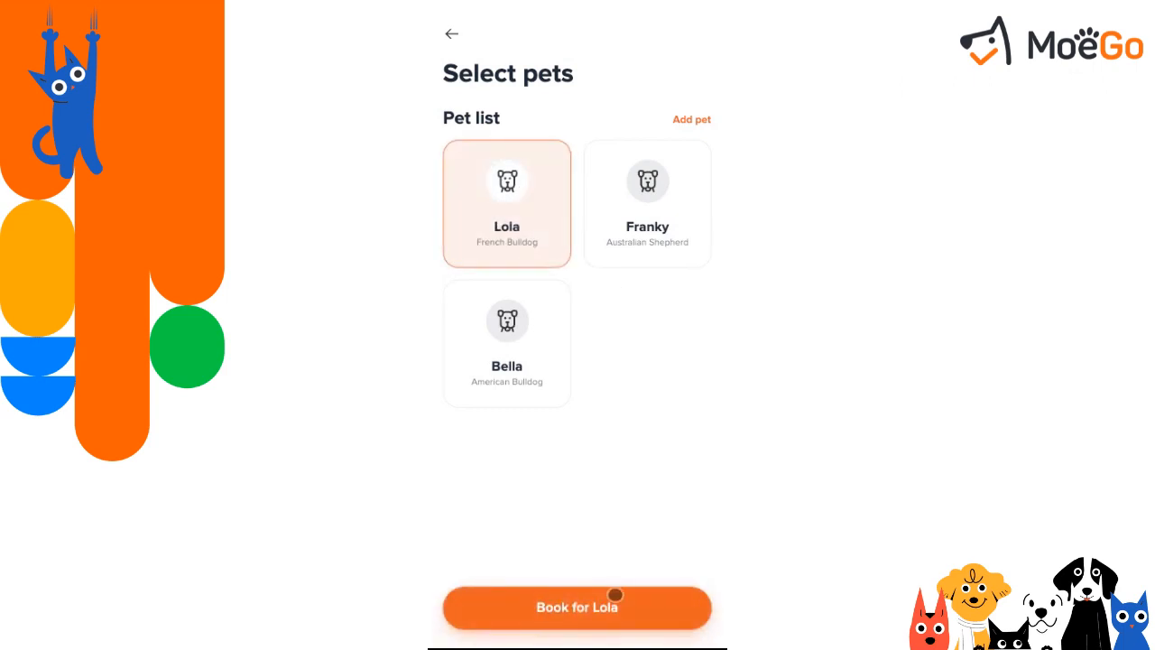
left_click(611, 607)
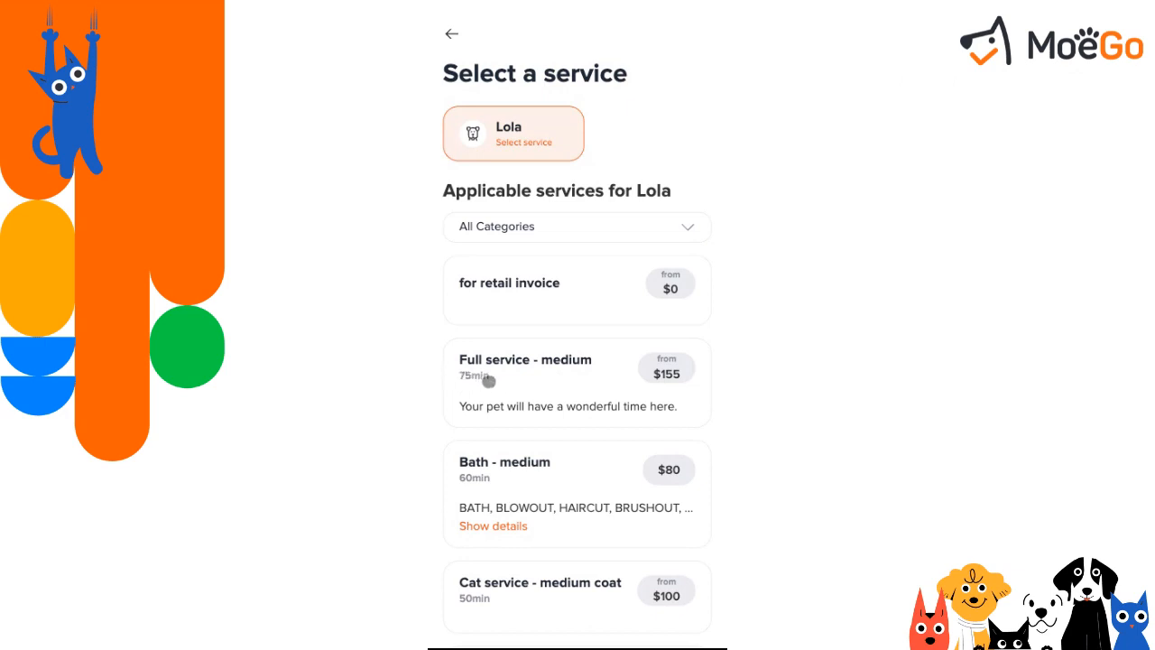
- Book Full service - medium with the Nail trim add-on for Lola, opting for a preferred time with any professional
left_click(516, 379)
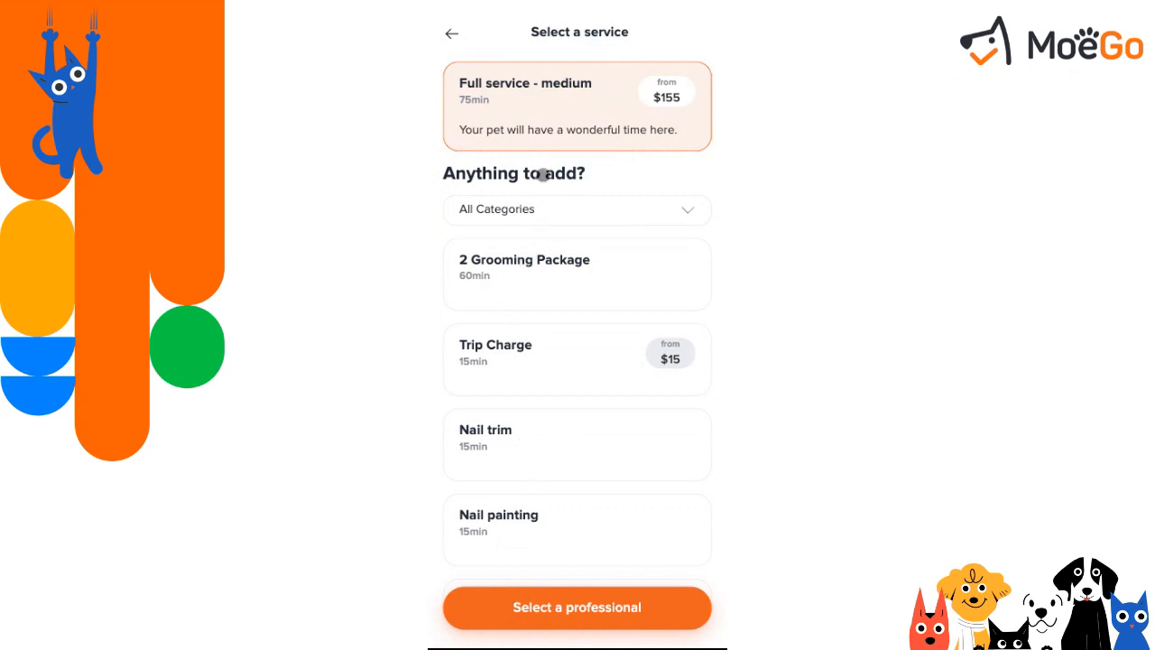
left_click(535, 439)
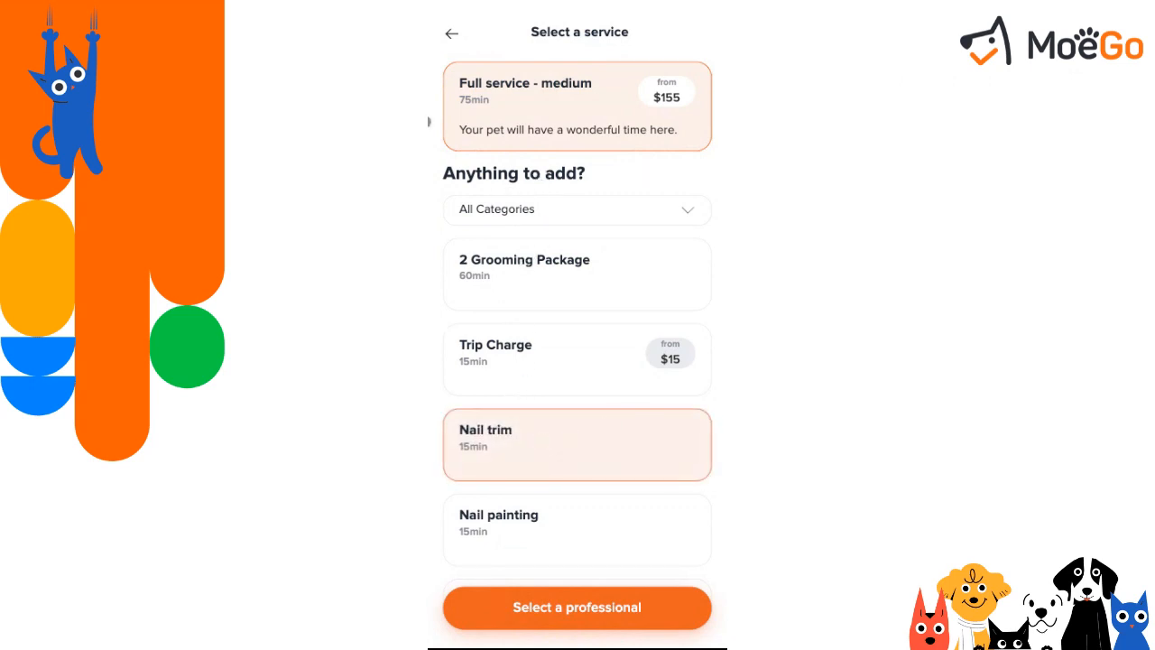
left_click(566, 612)
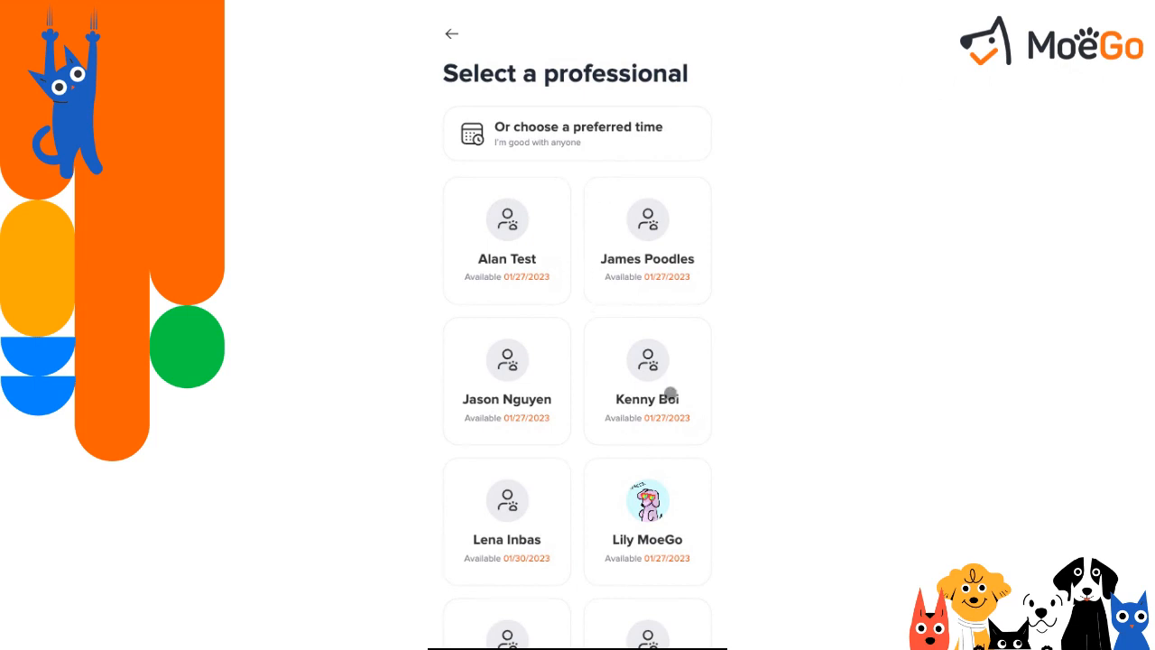
left_click(650, 118)
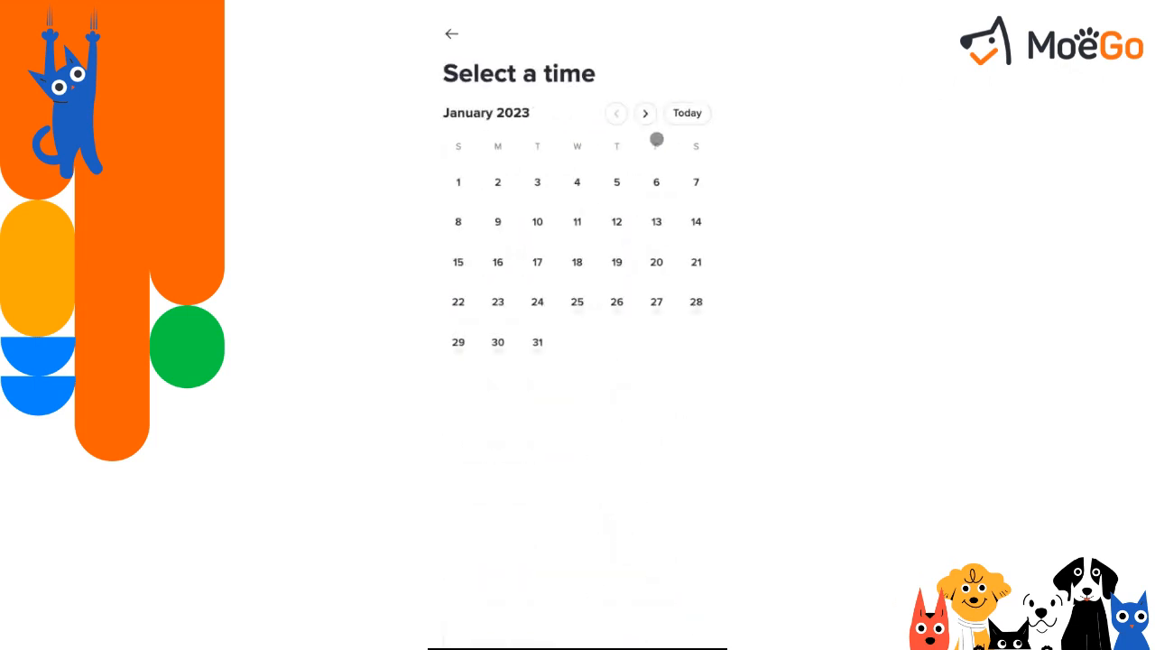
- Choose the 10:30 slot on January 27, 2023 with the first listed groomer and confirm the appointment
left_click(655, 302)
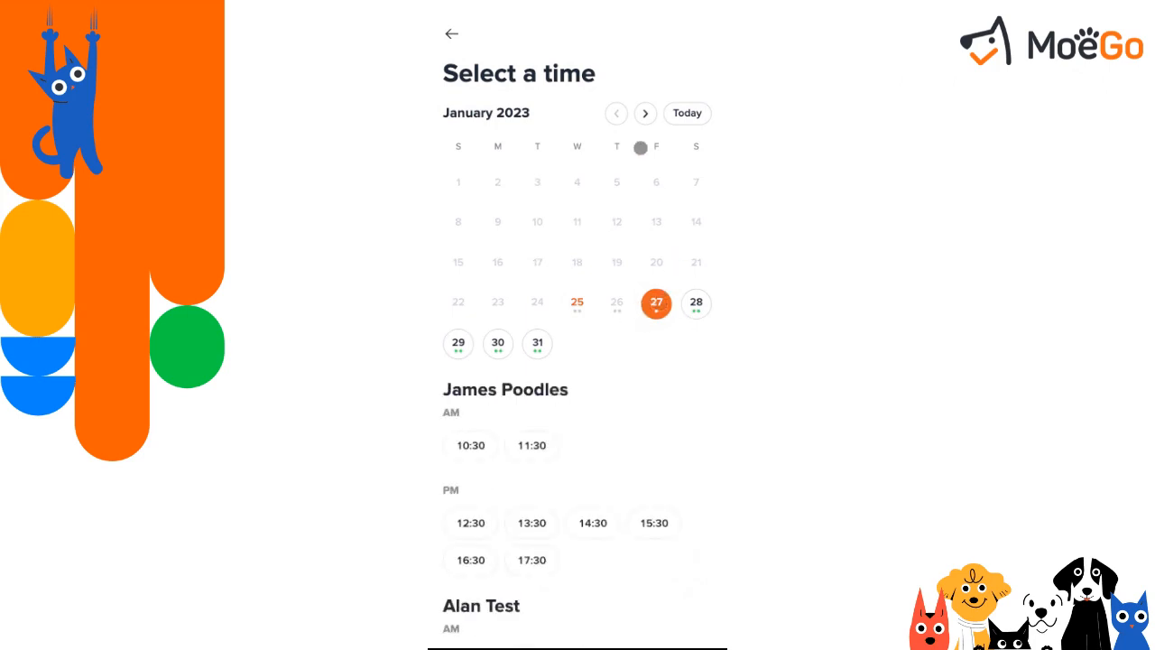
left_click(470, 445)
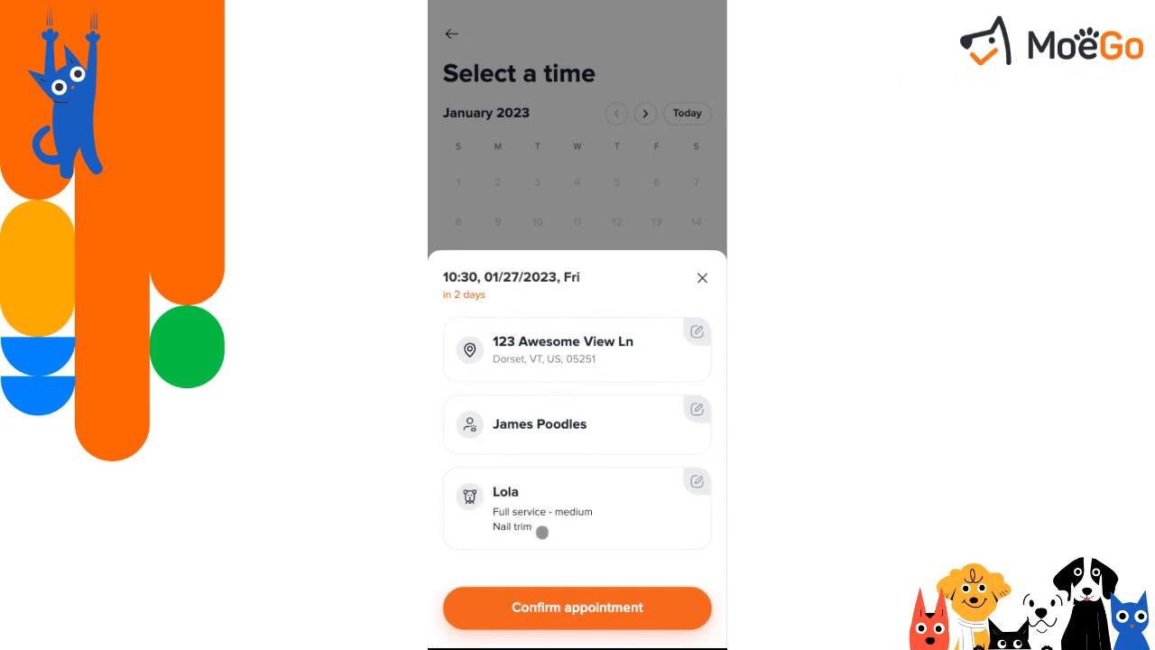
left_click(553, 611)
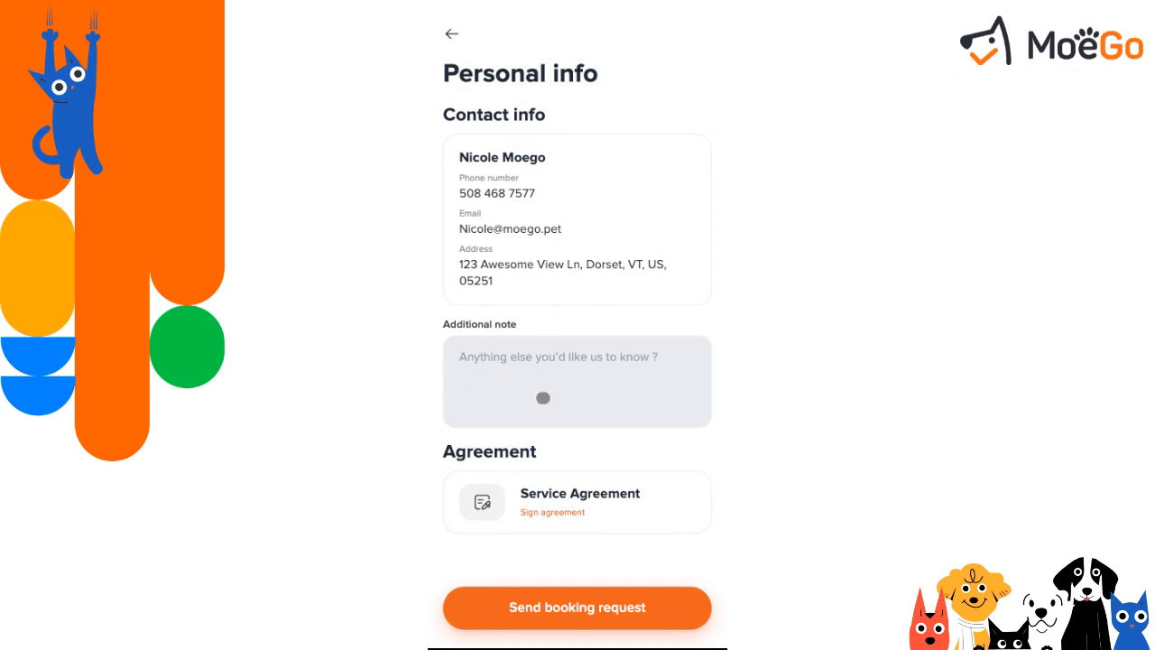
- Sign the Service Agreement with a handwritten signature and confirm it
left_click(549, 498)
mouse_move(469, 505)
left_mouse_down()
mouse_move(514, 529)
mouse_move(564, 499)
mouse_move(629, 530)
mouse_move(613, 332)
left_mouse_up()
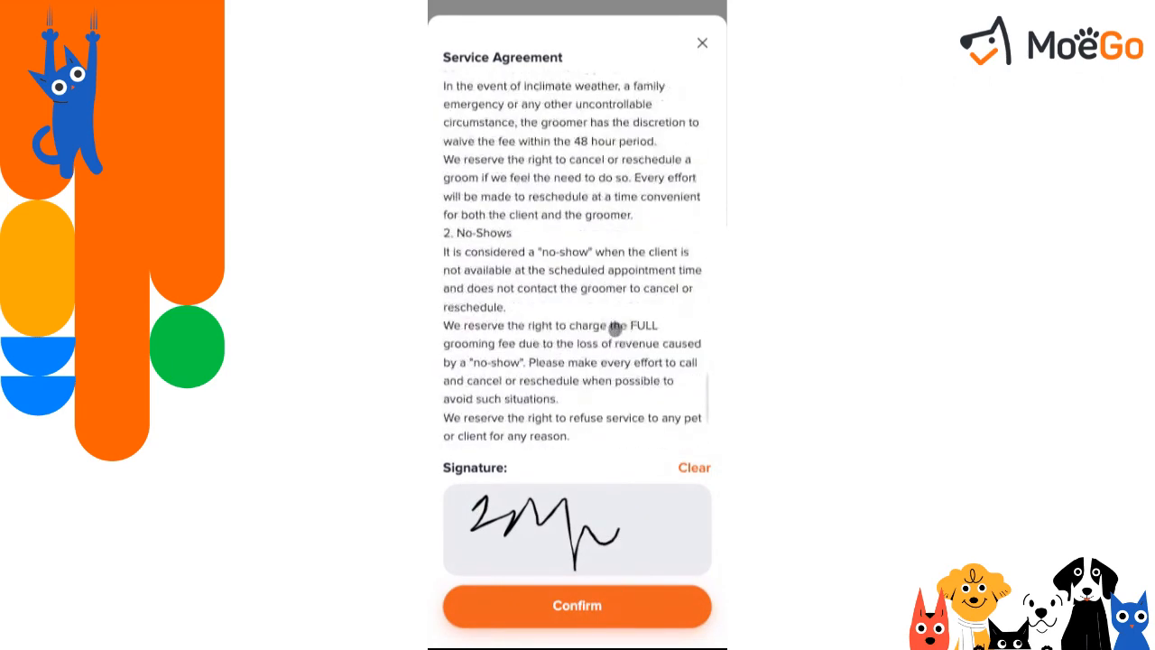
left_click(614, 605)
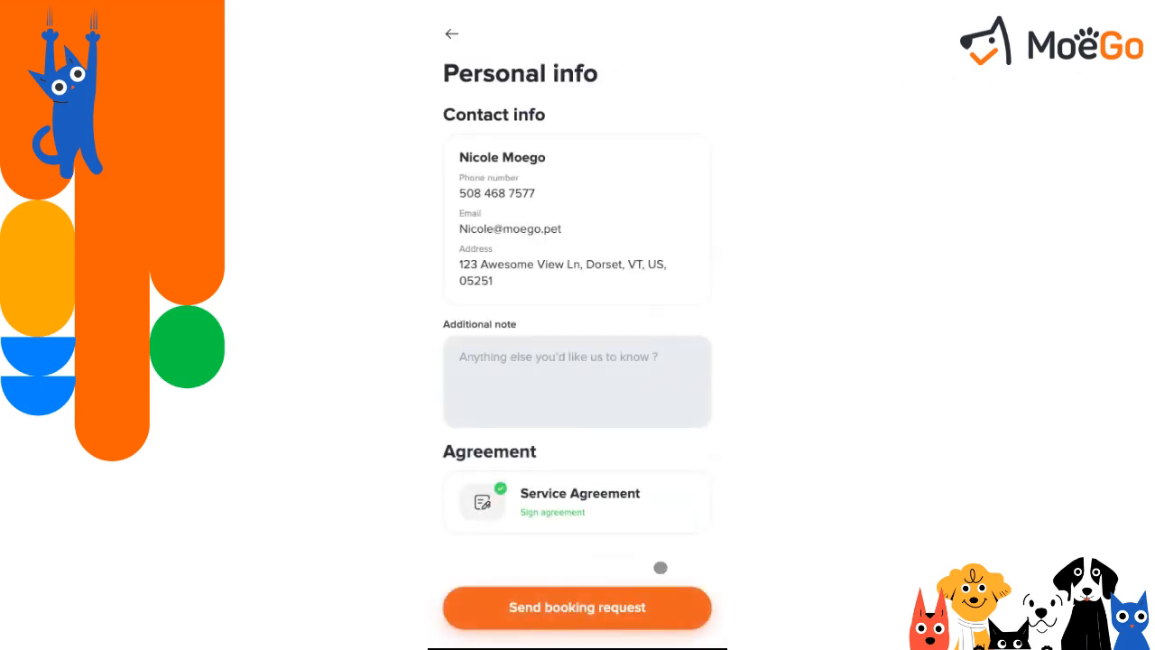
- Send the booking request, accepting the cancellation policy and opening the card number for entry
left_click(572, 611)
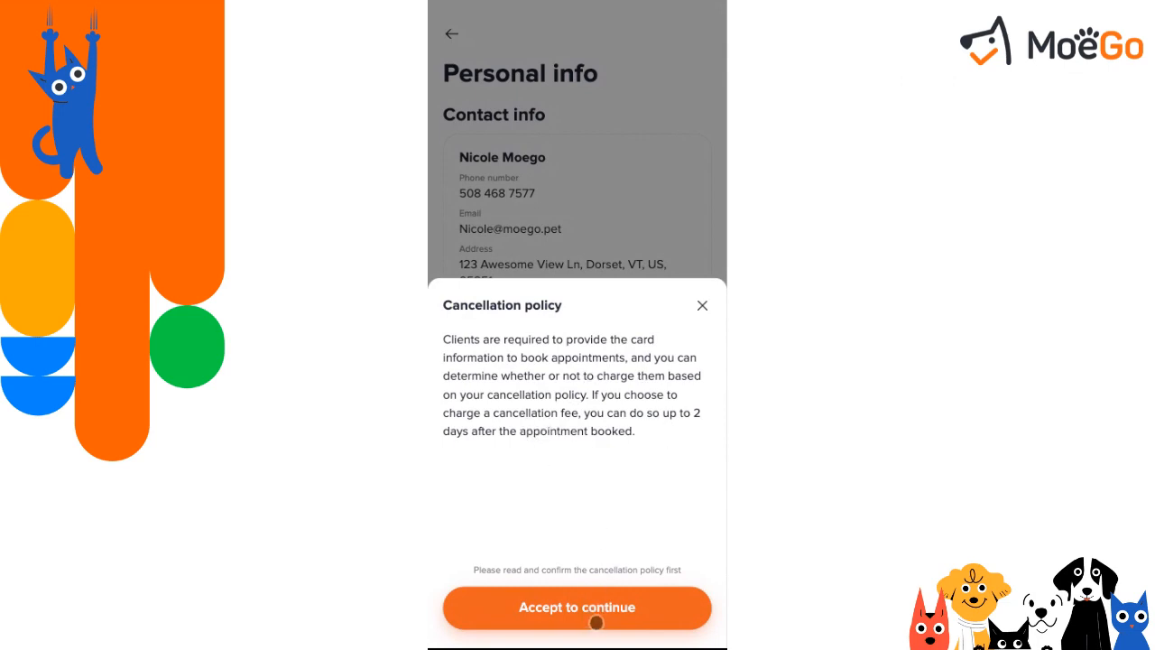
left_click(597, 619)
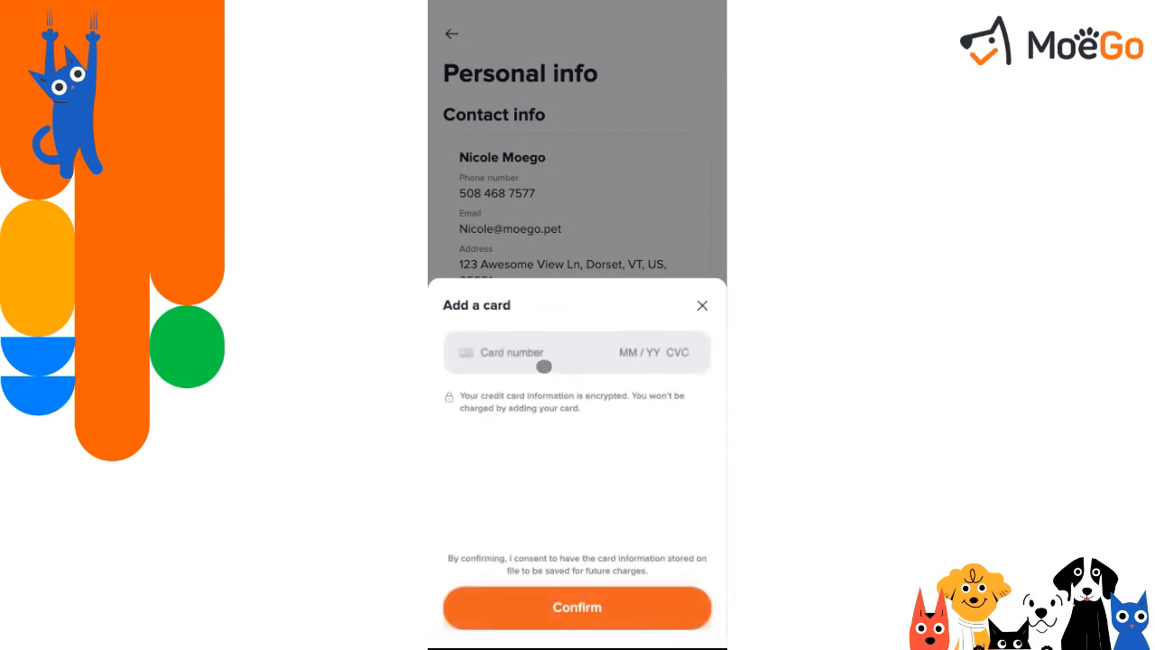
left_click(508, 356)
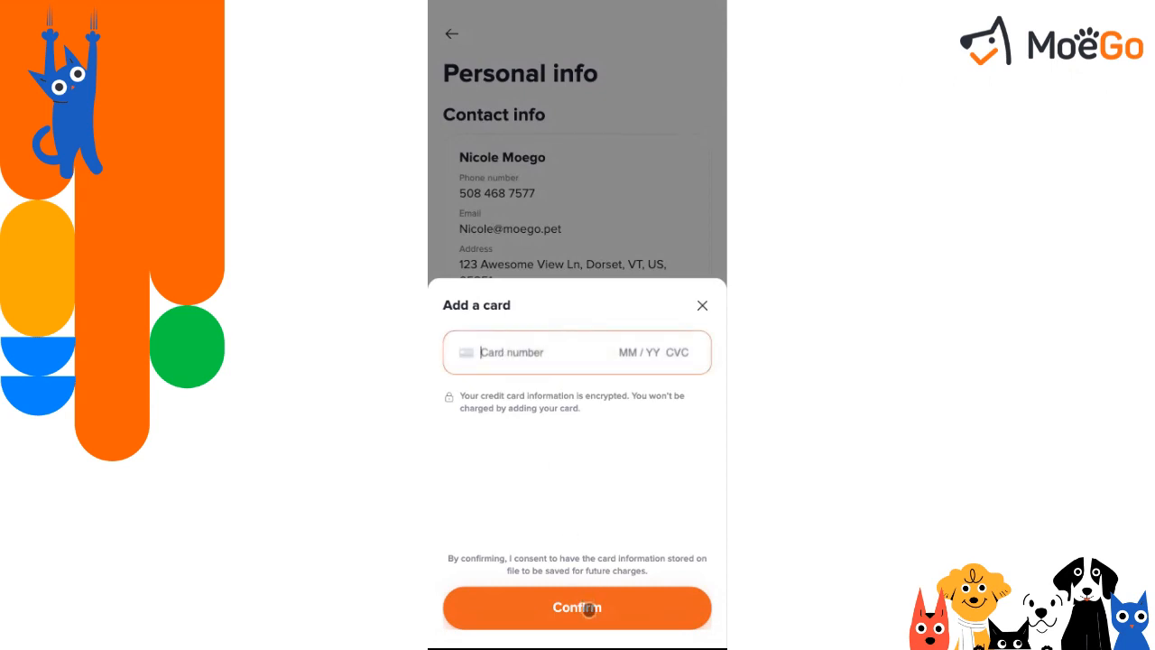
- Switch to the business's online booking requests and decline Lola's 01/27/2023 09:00 request, notifying the client with Send text
left_click(453, 1)
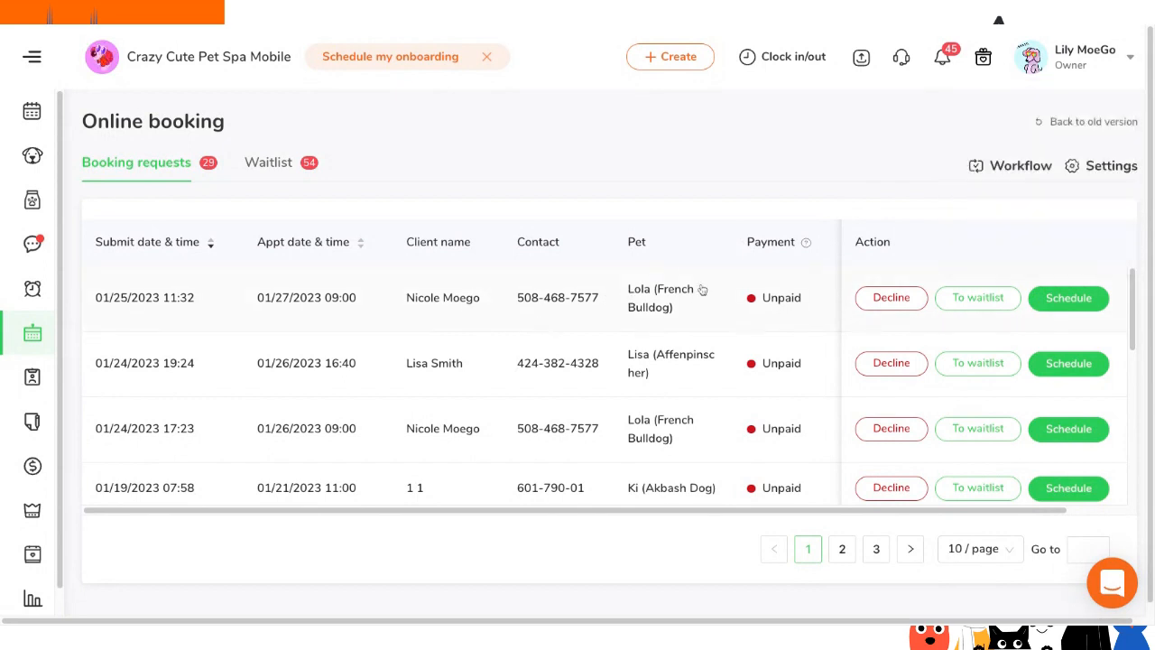
left_click(898, 299)
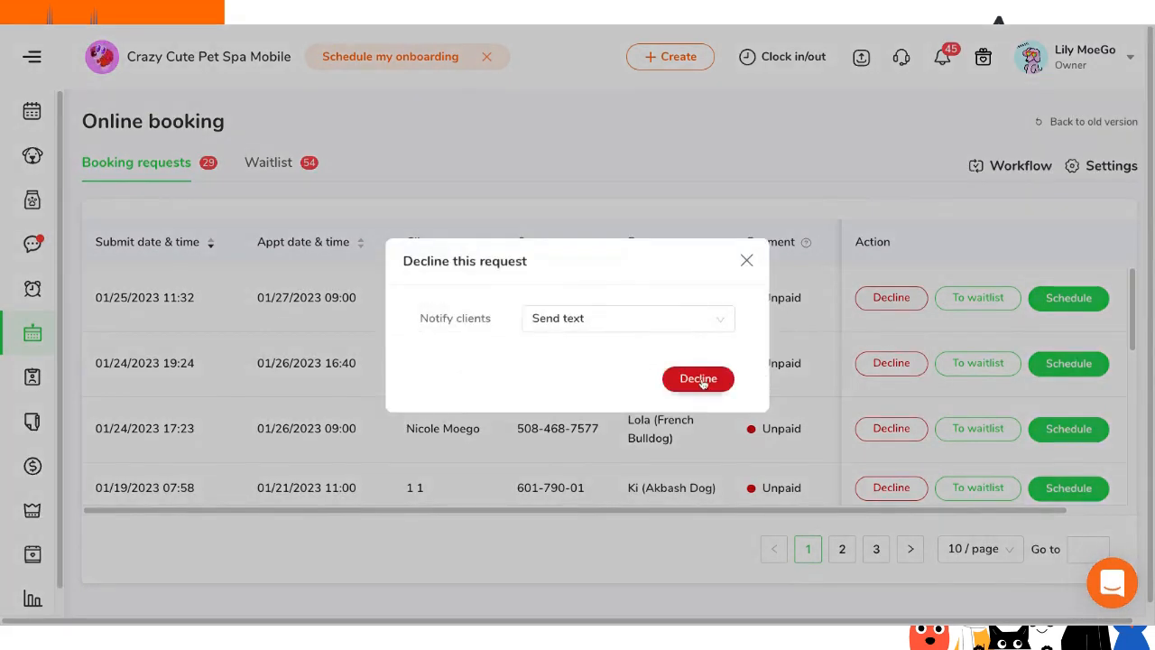
left_click(683, 329)
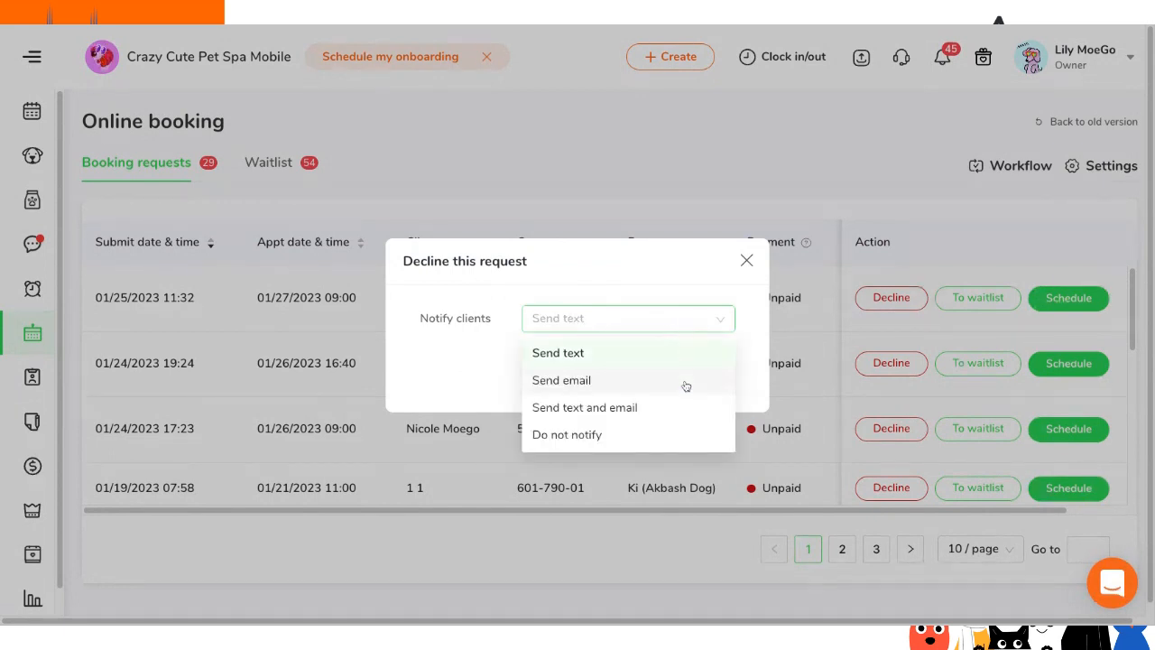
left_click(555, 353)
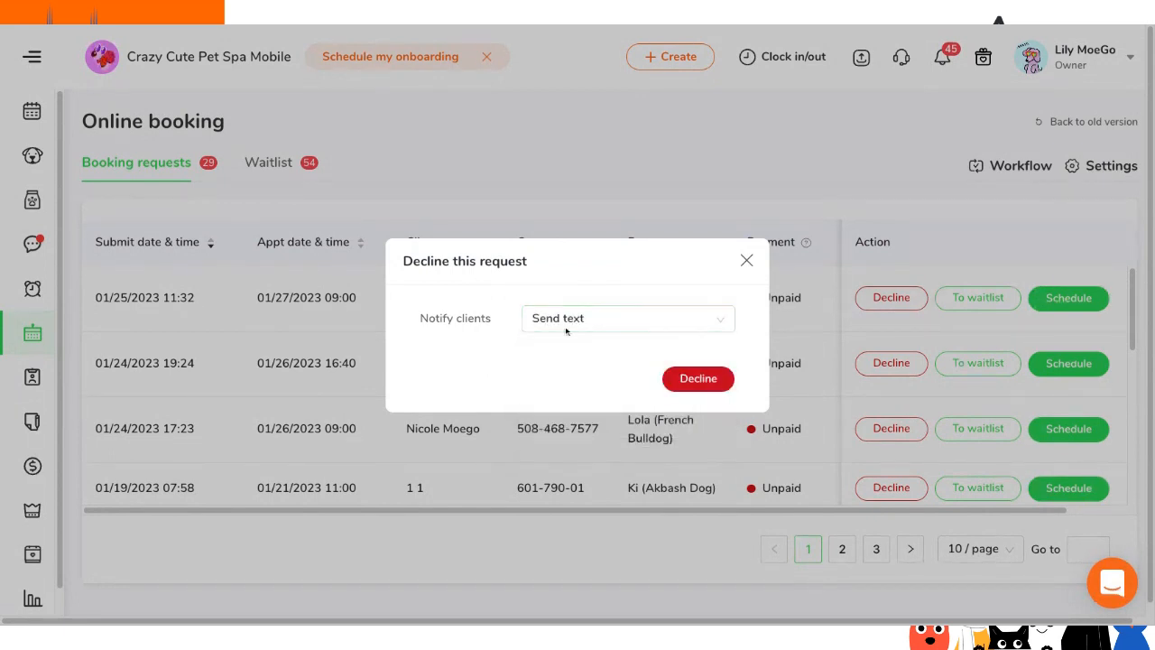
left_click(695, 378)
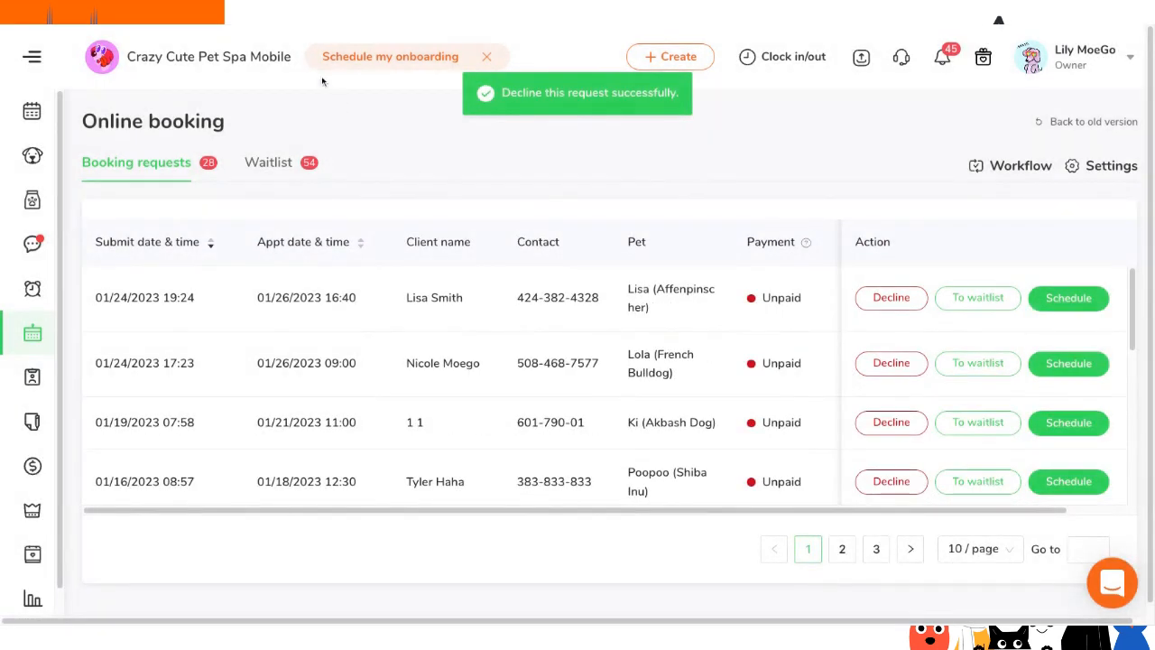